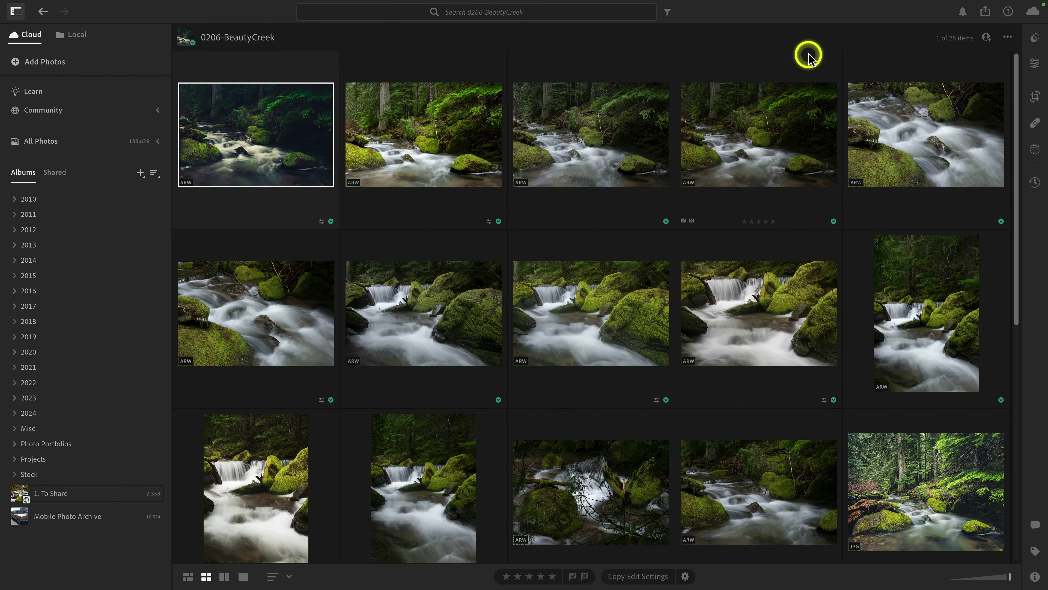
Launch Lightroom Web from the cloud storage panel's Connect Your Devices link
{"action": "left_click", "coordinate": [1031, 17]}
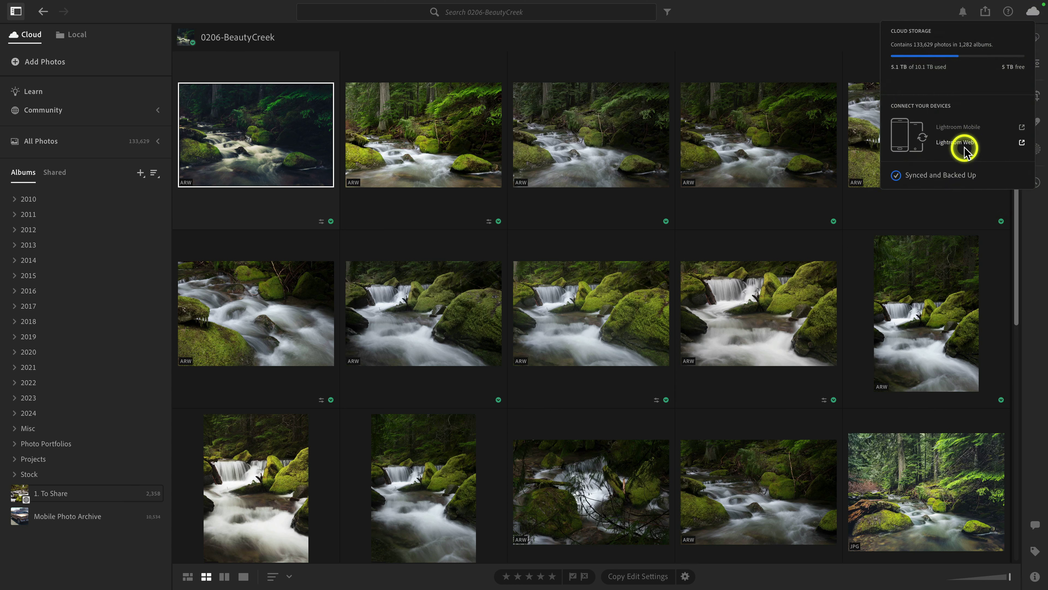
{"action": "double_click", "coordinate": [278, 139]}
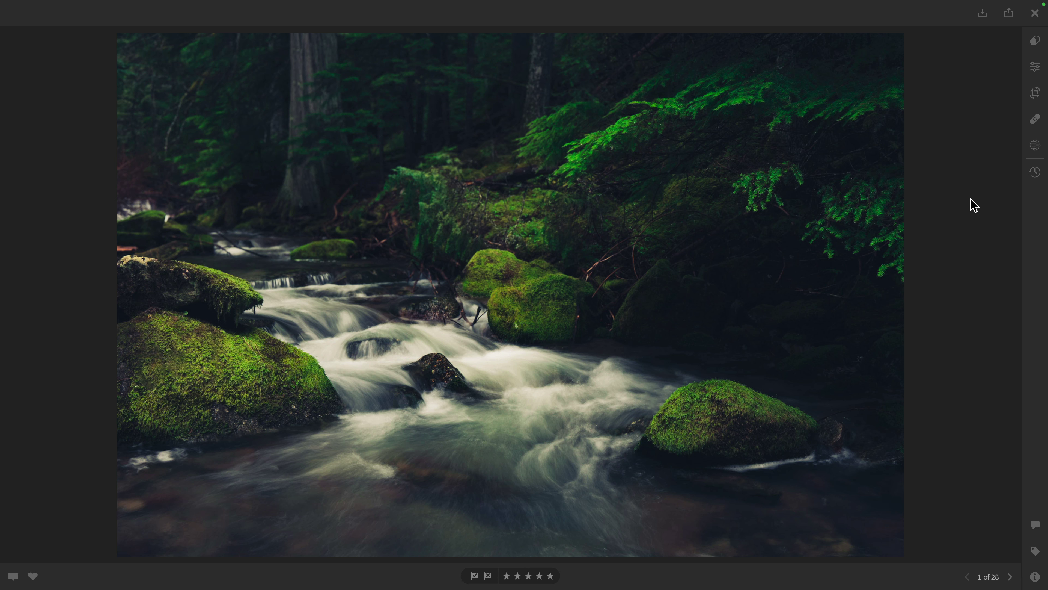
Switch the creek photo from the 2024 Web Edit to its Original named version
{"action": "left_click", "coordinate": [1035, 172]}
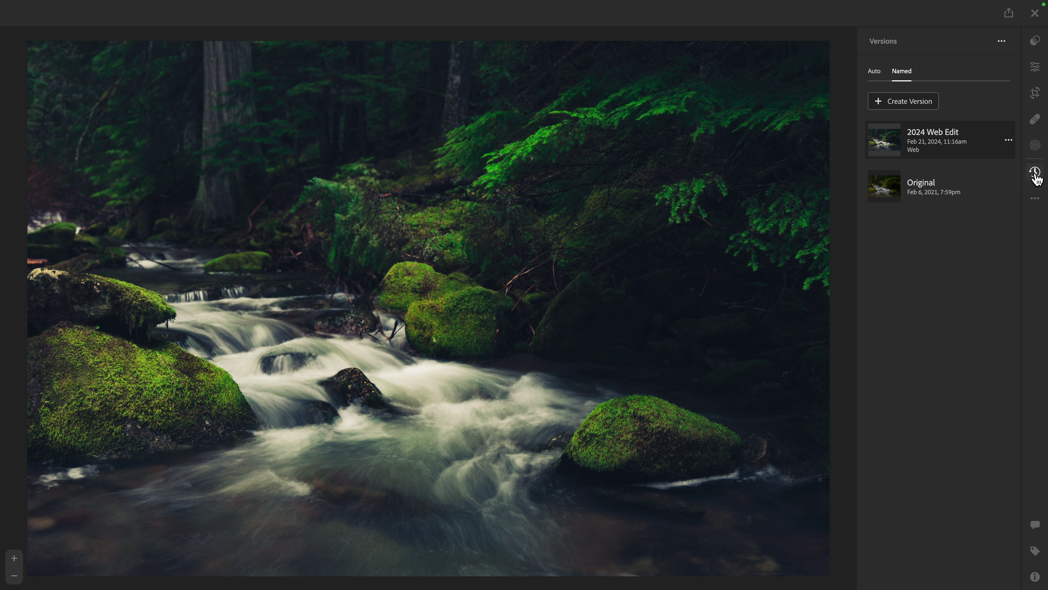
{"action": "left_click", "coordinate": [951, 183]}
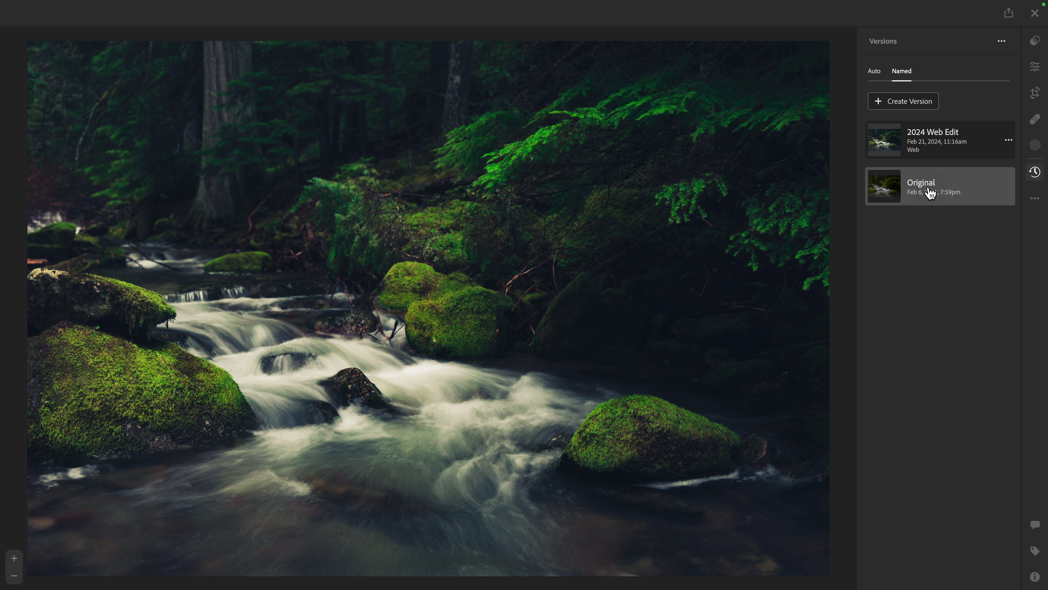
{"action": "left_click", "coordinate": [929, 191]}
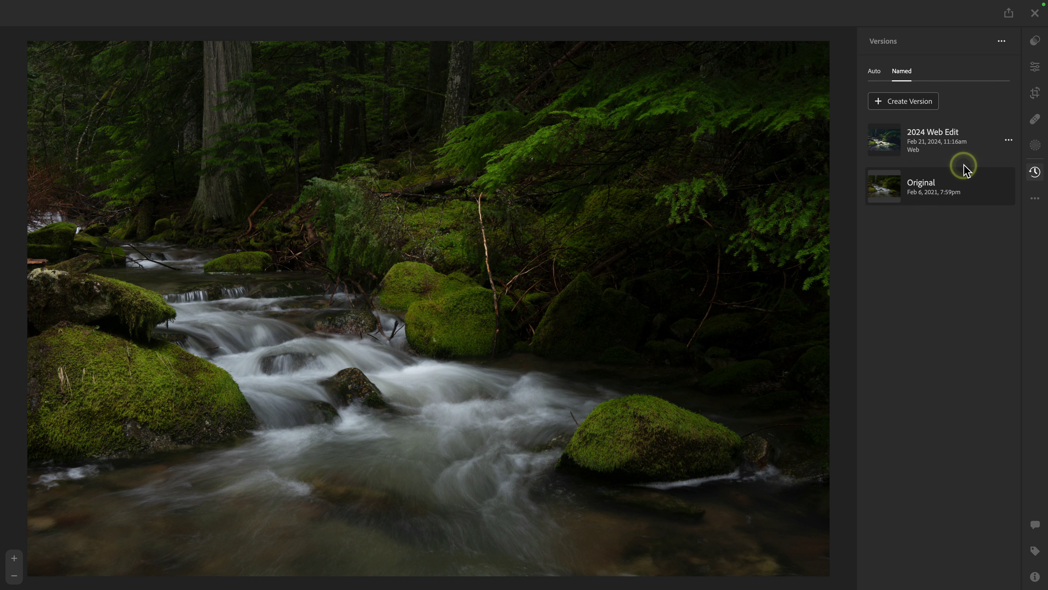
Review the edit panels, keeping white balance on Custom (Temp 5900, Tint +20)
{"action": "left_click", "coordinate": [1033, 70]}
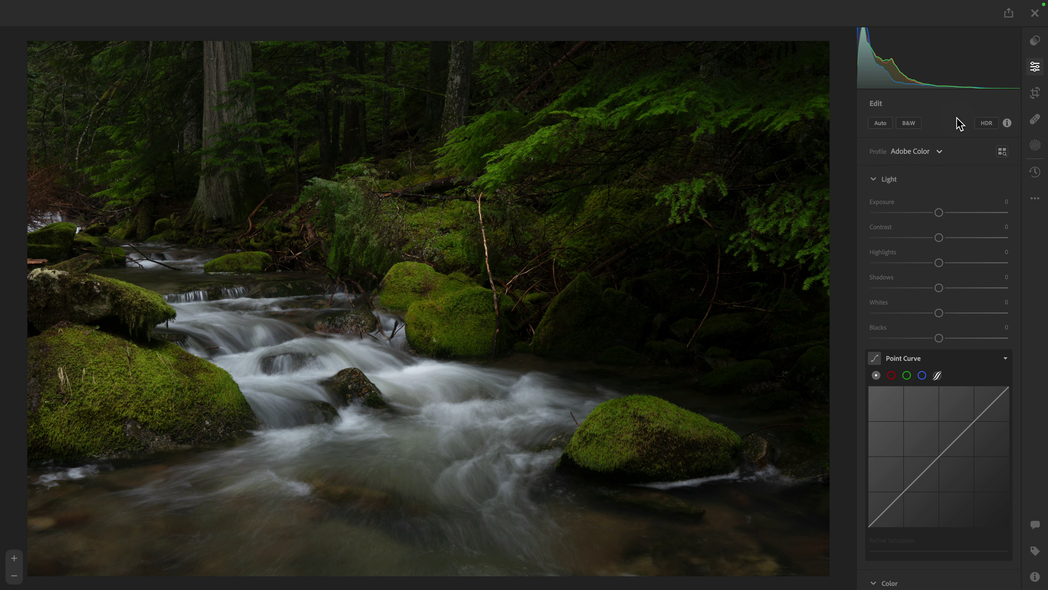
{"action": "scroll", "coordinate": [959, 123], "scroll_direction": "down", "scroll_amount": 15}
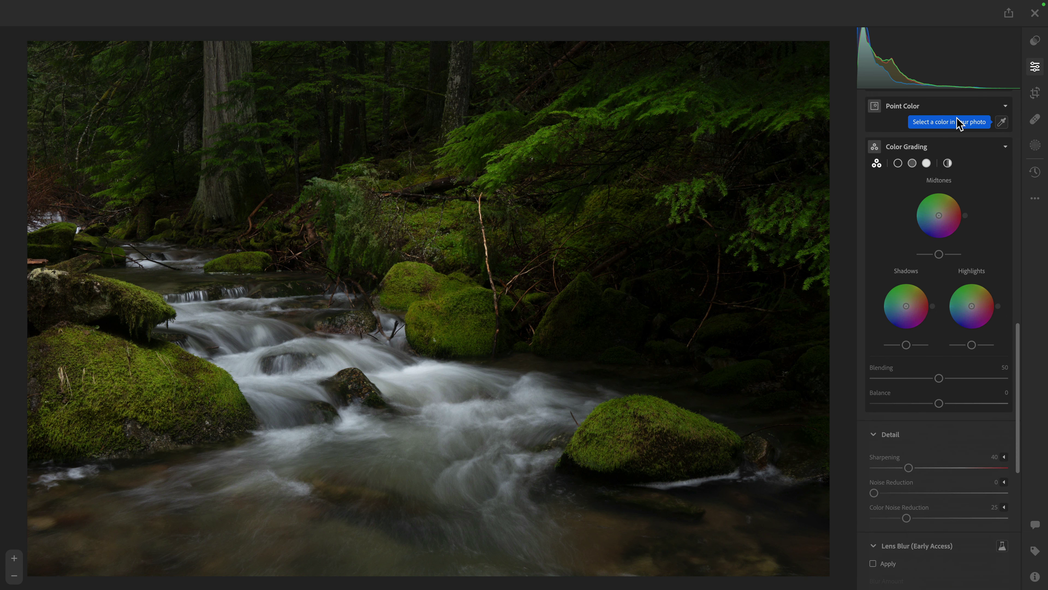
{"action": "scroll", "coordinate": [959, 123], "scroll_direction": "down", "scroll_amount": 3}
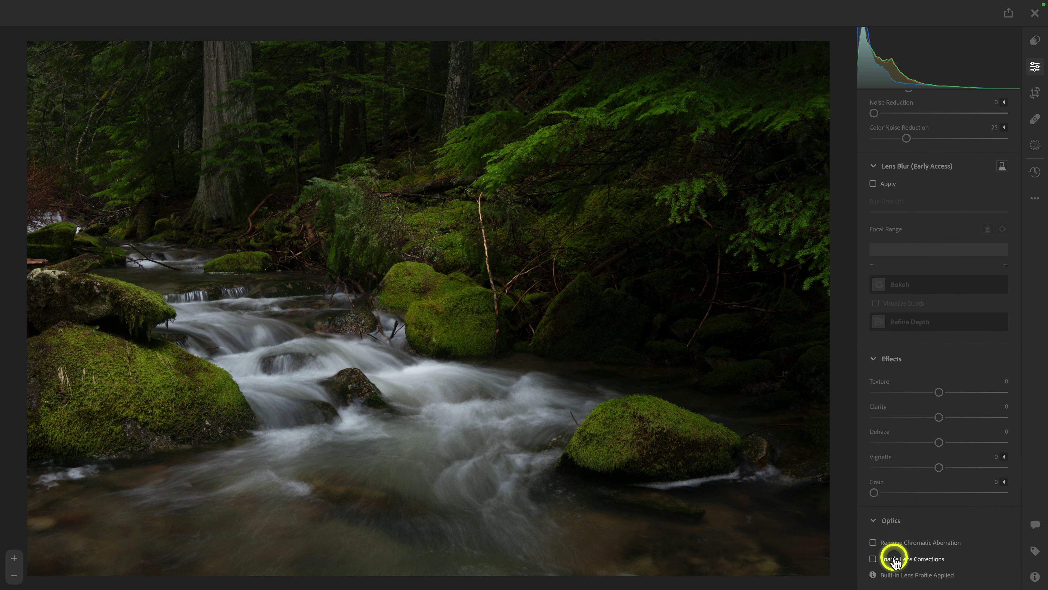
{"action": "scroll", "coordinate": [941, 371], "scroll_direction": "up", "scroll_amount": 15}
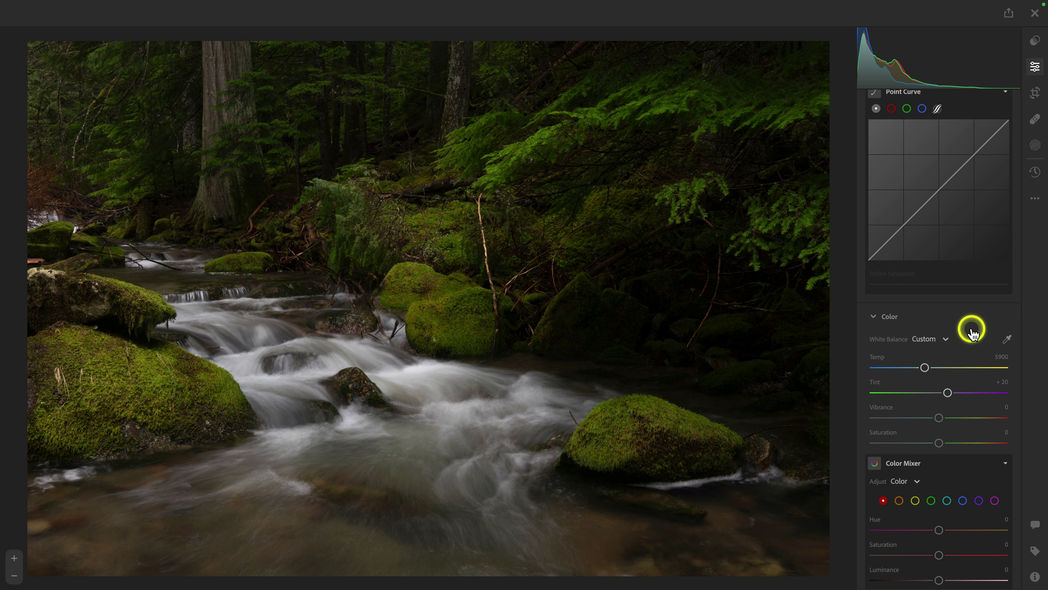
{"action": "scroll", "coordinate": [971, 334], "scroll_direction": "up", "scroll_amount": 1}
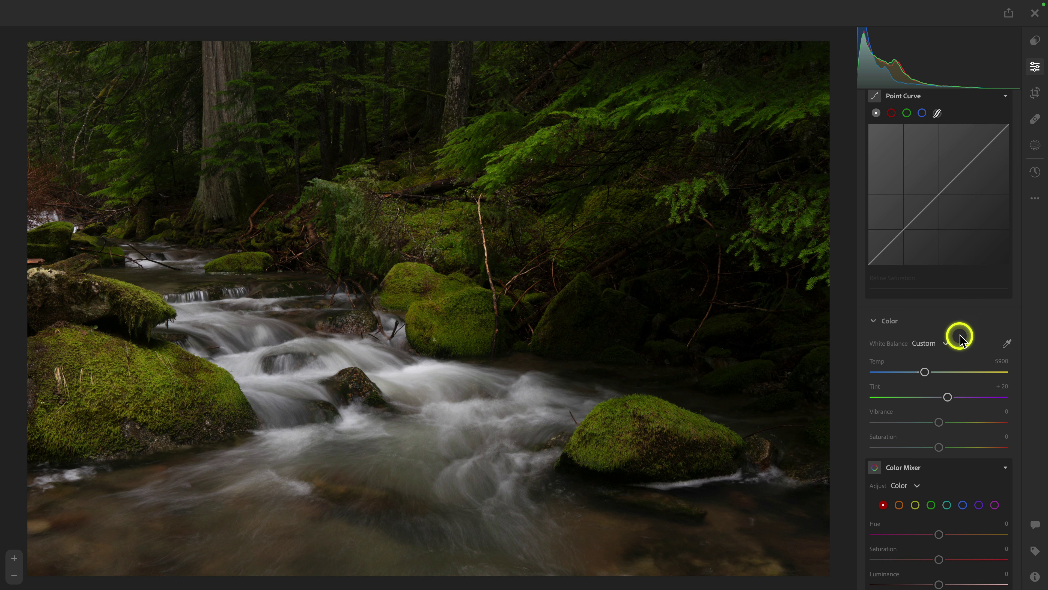
{"action": "left_click", "coordinate": [929, 342]}
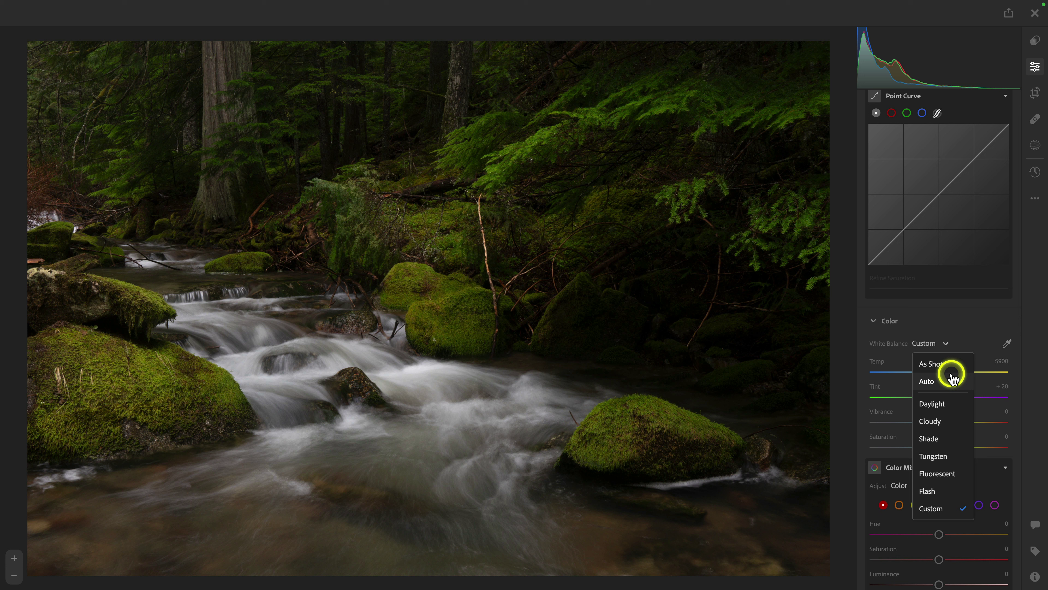
{"action": "left_click", "coordinate": [967, 321]}
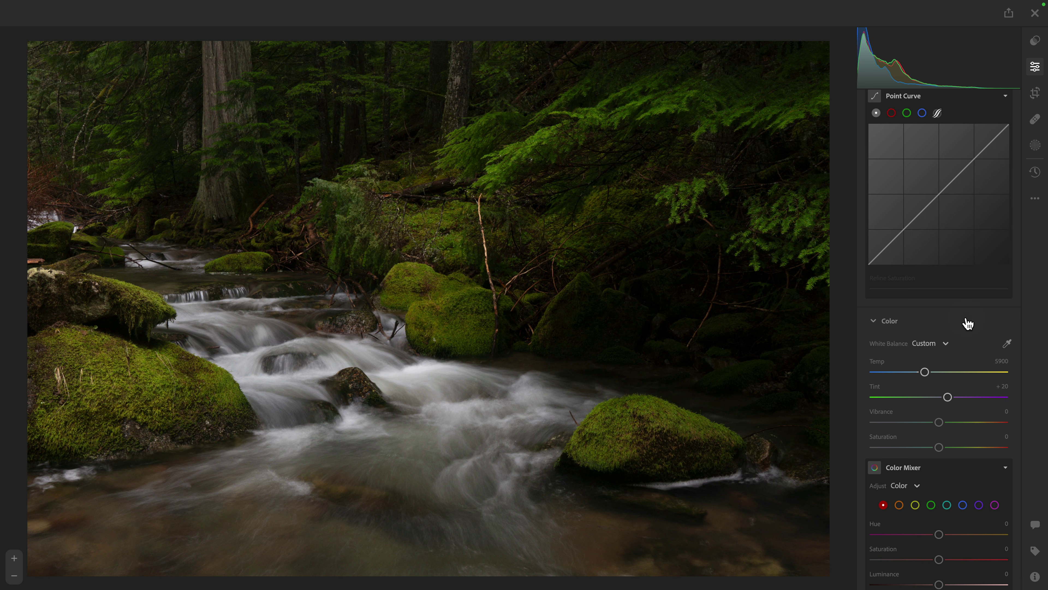
Set Exposure +0.24, Shadows +17, Whites +18 and Blacks +17 in the Light panel
{"action": "scroll", "coordinate": [967, 322], "scroll_direction": "up", "scroll_amount": 6}
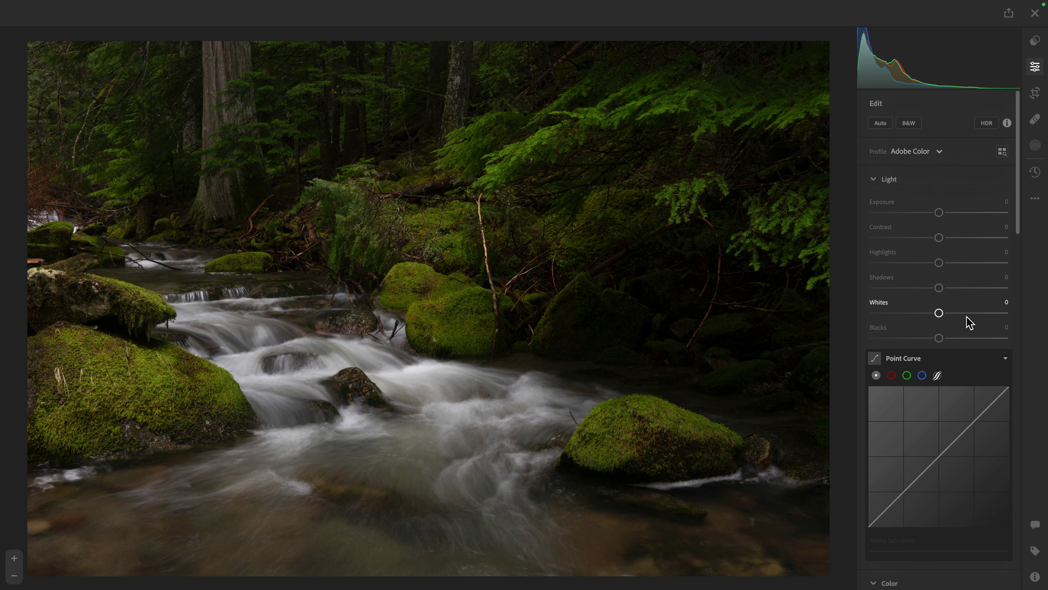
{"action": "left_click", "coordinate": [944, 230]}
{"action": "left_click", "coordinate": [943, 212]}
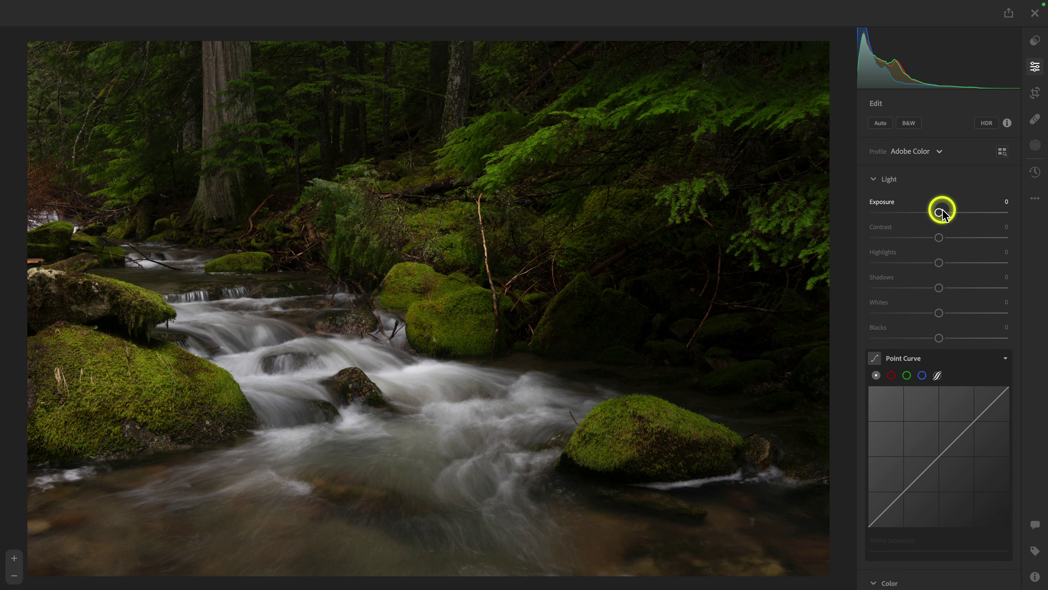
{"action": "left_click_drag", "start_coordinate": [940, 212], "coordinate": [943, 212]}
{"action": "left_click_drag", "start_coordinate": [939, 287], "coordinate": [950, 288]}
{"action": "left_click_drag", "start_coordinate": [939, 313], "coordinate": [950, 312]}
{"action": "left_click_drag", "start_coordinate": [939, 338], "coordinate": [950, 338]}
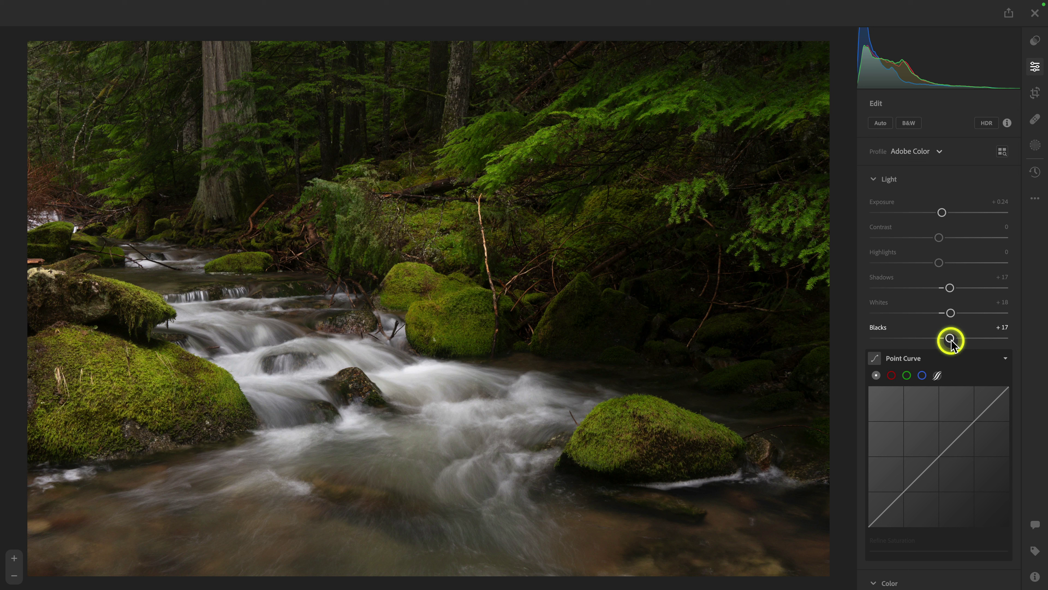
Browse the colour profiles and the user's own presets, then return to the adjustments
{"action": "left_click", "coordinate": [1003, 153]}
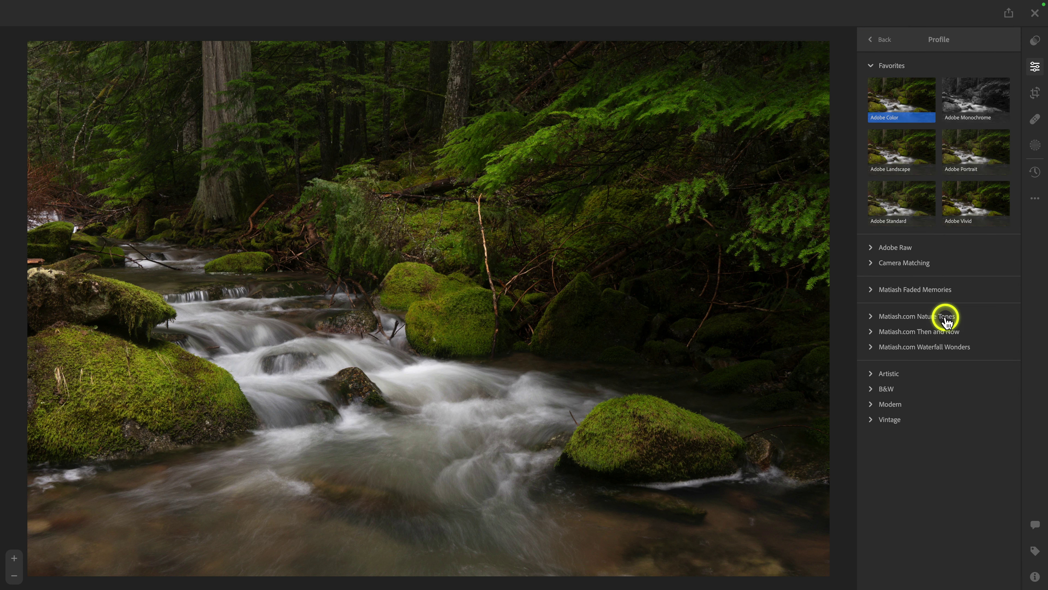
{"action": "left_click", "coordinate": [1035, 41]}
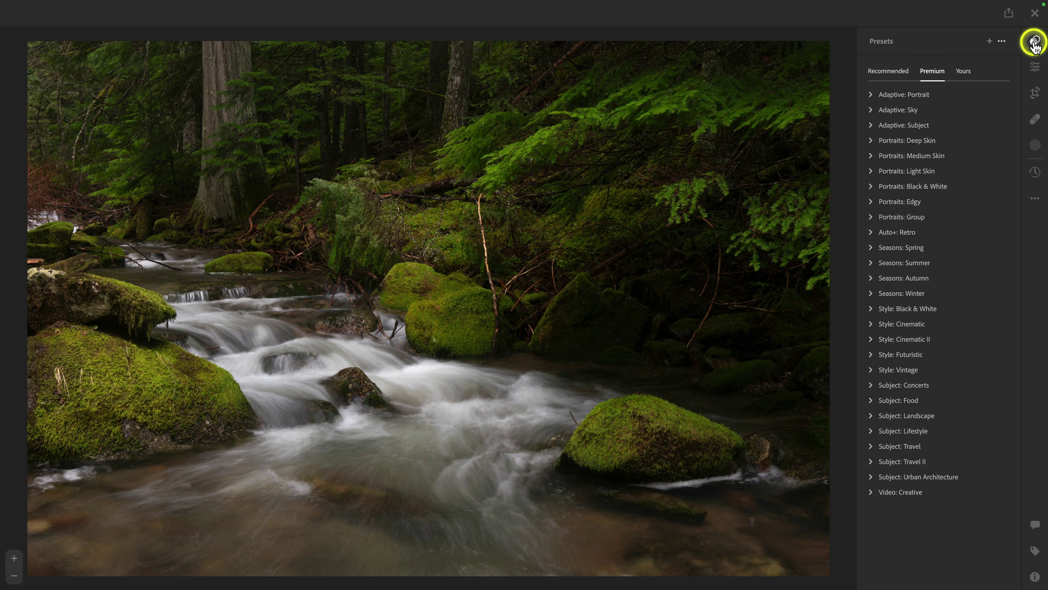
{"action": "left_click", "coordinate": [964, 72]}
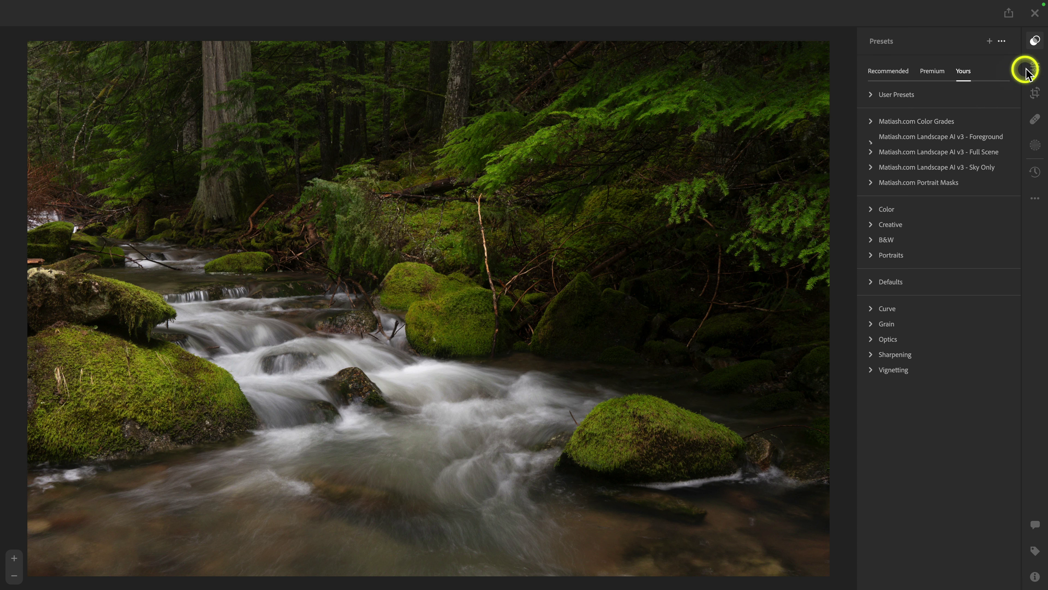
{"action": "left_click", "coordinate": [1035, 67]}
{"action": "left_click", "coordinate": [1007, 122]}
Apply the Matiash.com Waterfall Wonders WW 05 profile at Amount 150
{"action": "left_click", "coordinate": [1003, 151]}
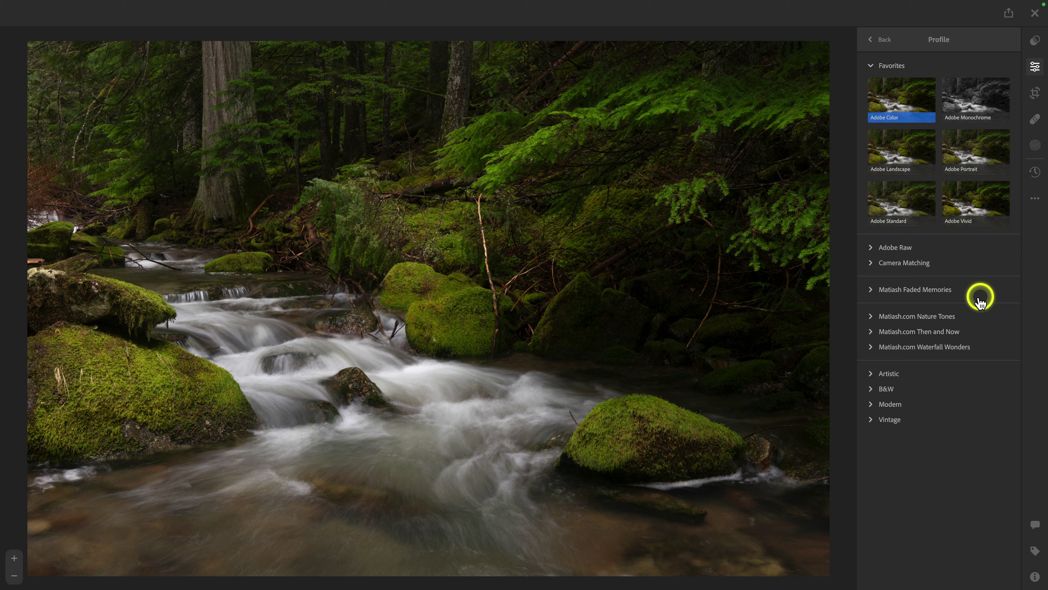
{"action": "left_click", "coordinate": [871, 348]}
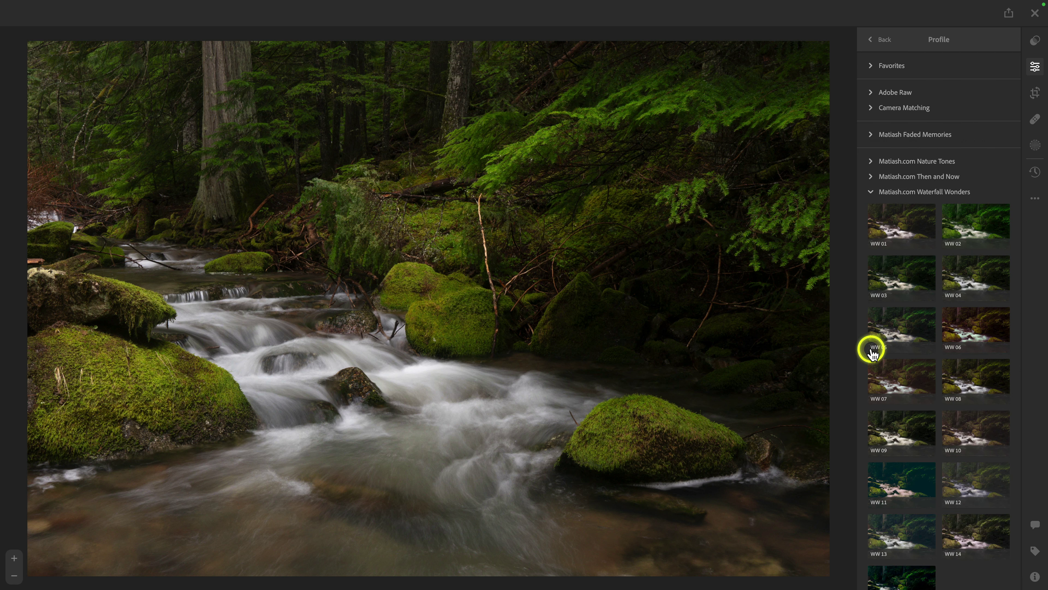
{"action": "left_click", "coordinate": [915, 326]}
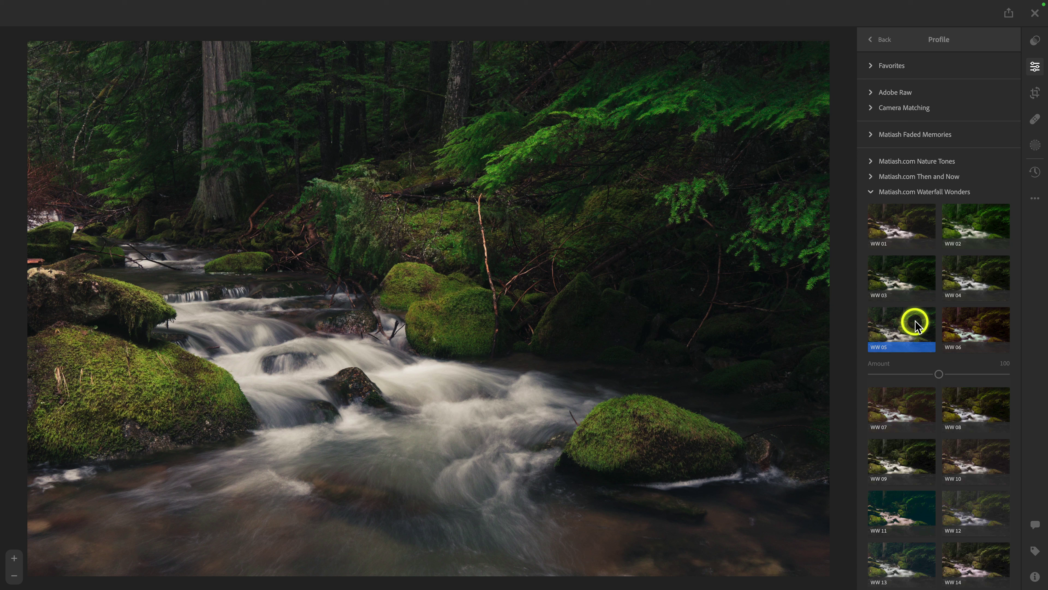
{"action": "left_click_drag", "start_coordinate": [931, 369], "coordinate": [975, 377]}
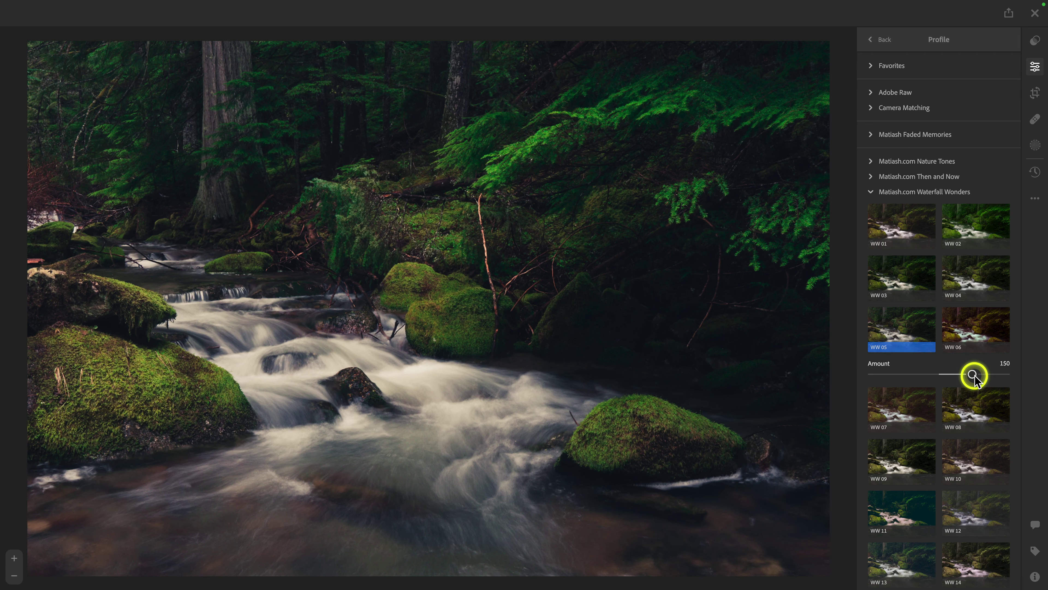
{"action": "left_click", "coordinate": [882, 40]}
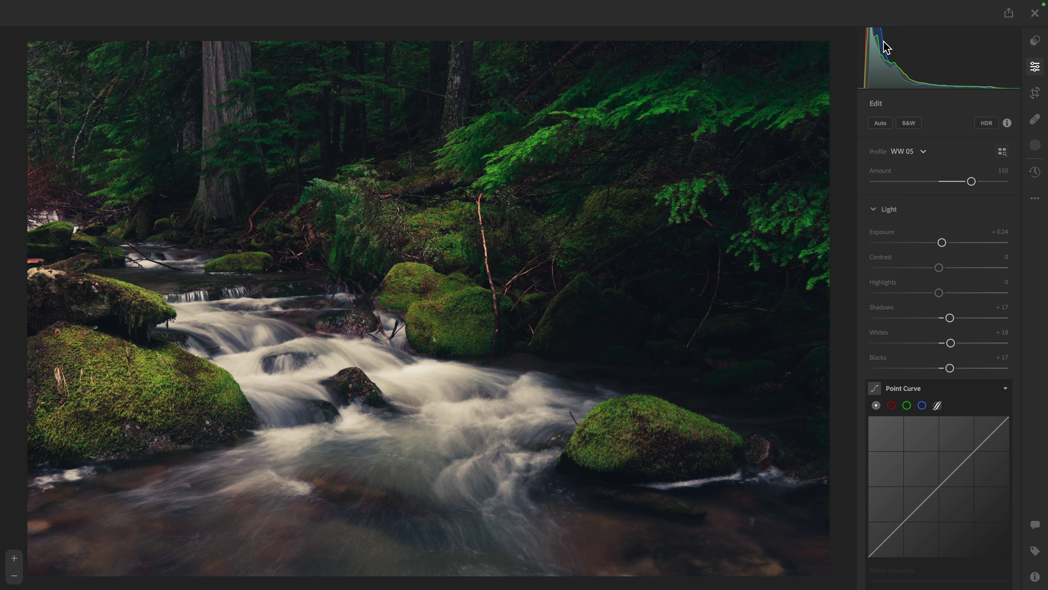
{"action": "scroll", "coordinate": [933, 274], "scroll_direction": "down", "scroll_amount": 3}
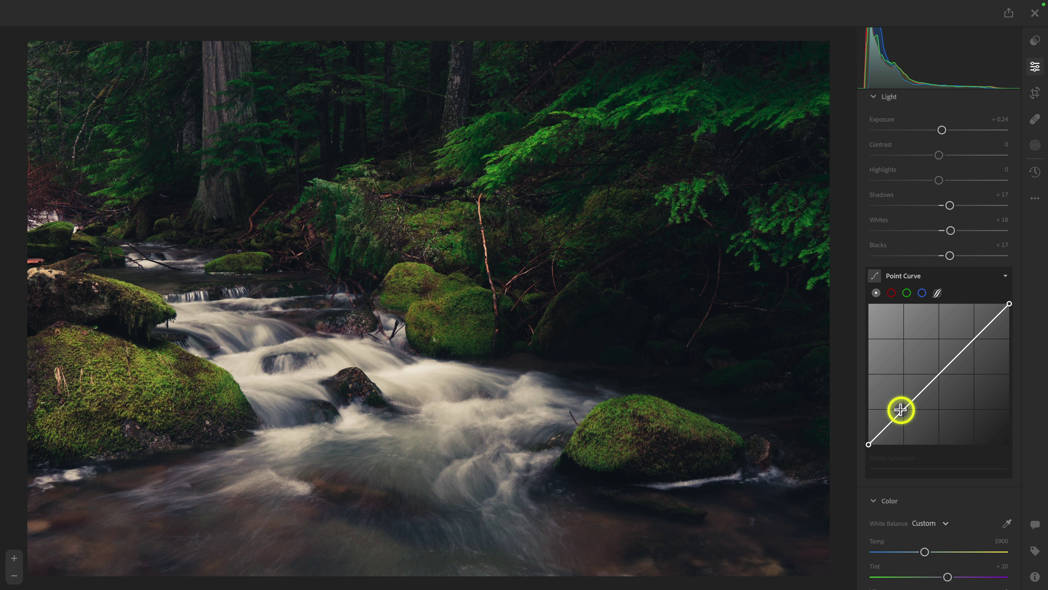
{"action": "left_click_drag", "start_coordinate": [903, 409], "coordinate": [903, 414]}
{"action": "left_click_drag", "start_coordinate": [958, 365], "coordinate": [974, 334]}
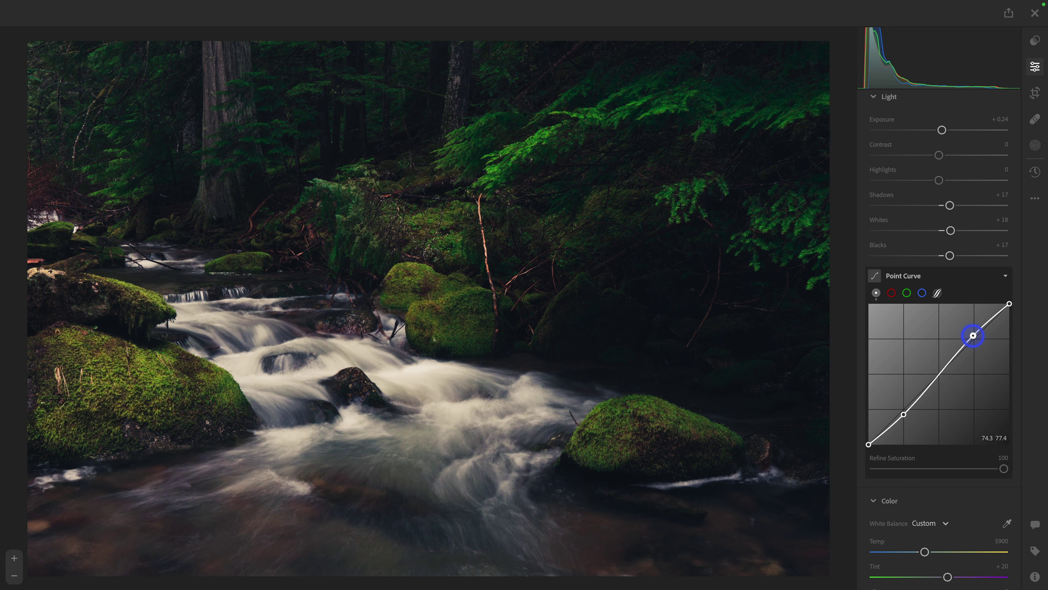
{"action": "left_click", "coordinate": [940, 373]}
{"action": "left_click_drag", "start_coordinate": [941, 373], "coordinate": [937, 373]}
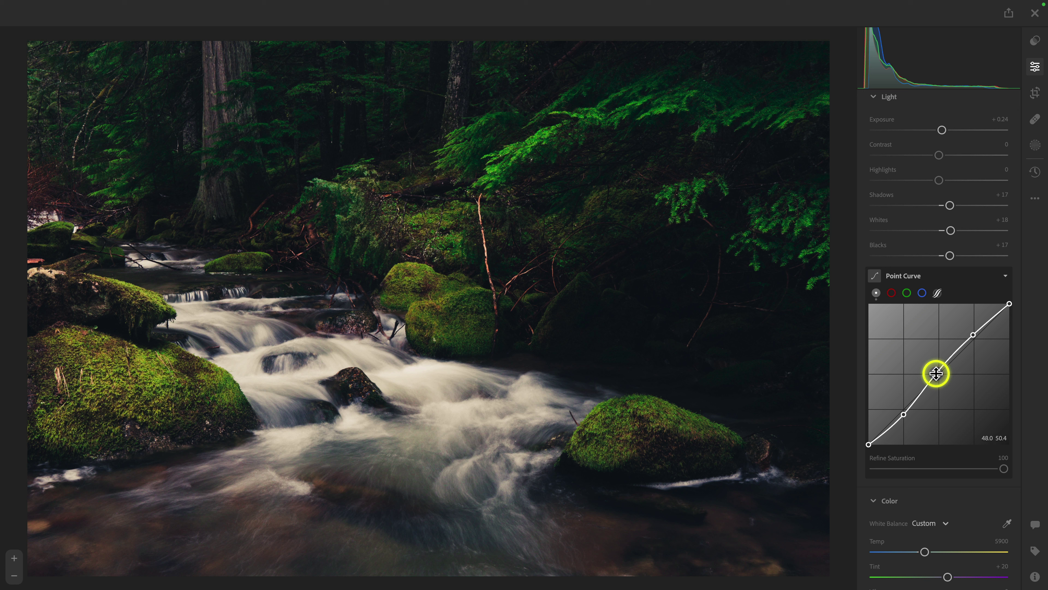
{"action": "left_click", "coordinate": [869, 445]}
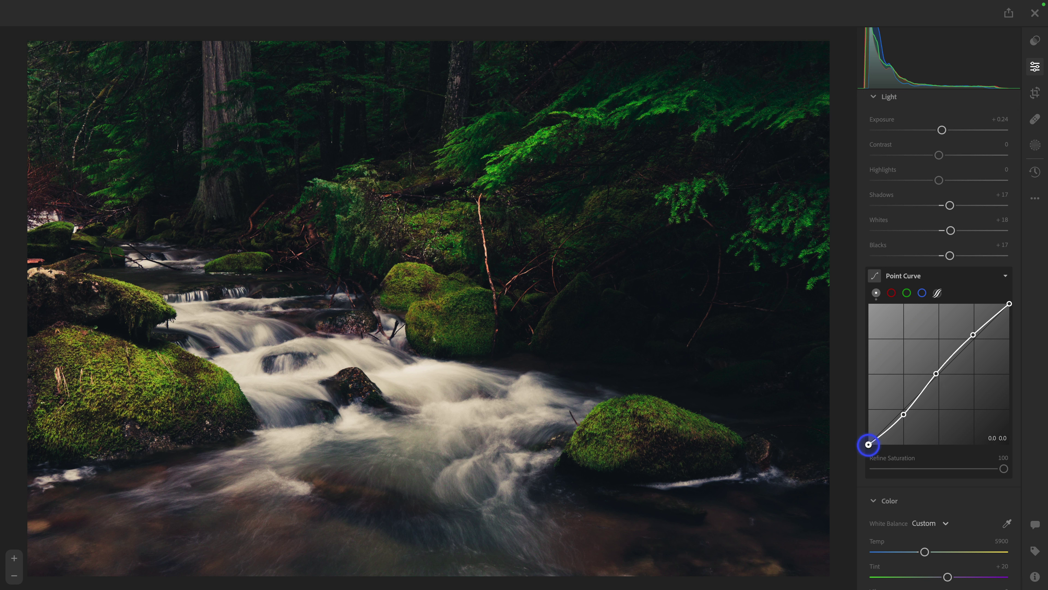
{"action": "left_click_drag", "start_coordinate": [869, 445], "coordinate": [866, 433]}
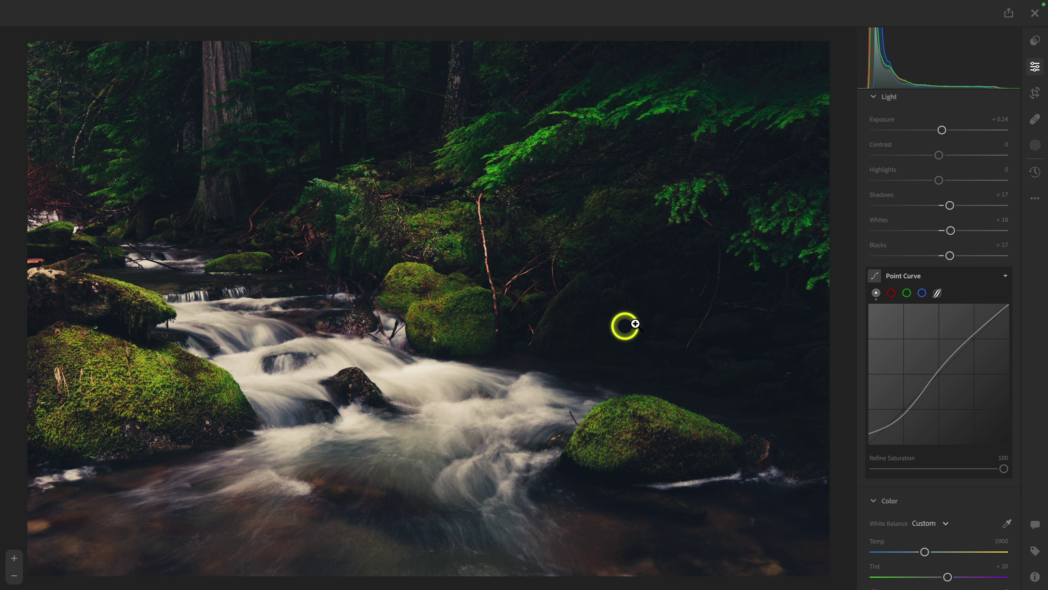
{"action": "scroll", "coordinate": [904, 332], "scroll_direction": "down", "scroll_amount": 8}
{"action": "scroll", "coordinate": [904, 334], "scroll_direction": "down", "scroll_amount": 4}
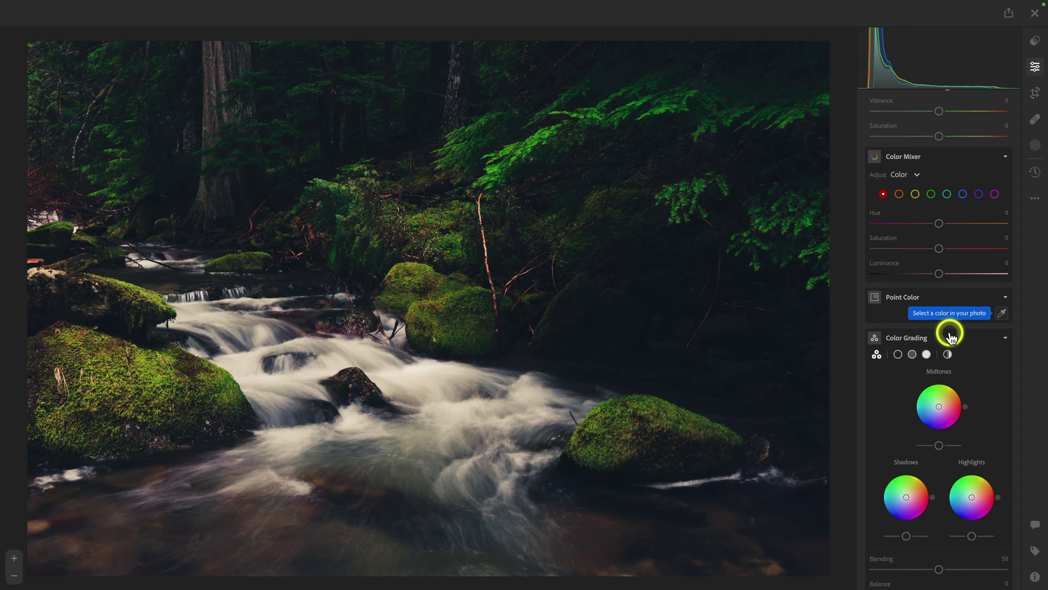
Sample the olive-green moss with the Point Color eyedropper and preview the affected range
{"action": "left_click", "coordinate": [1002, 316]}
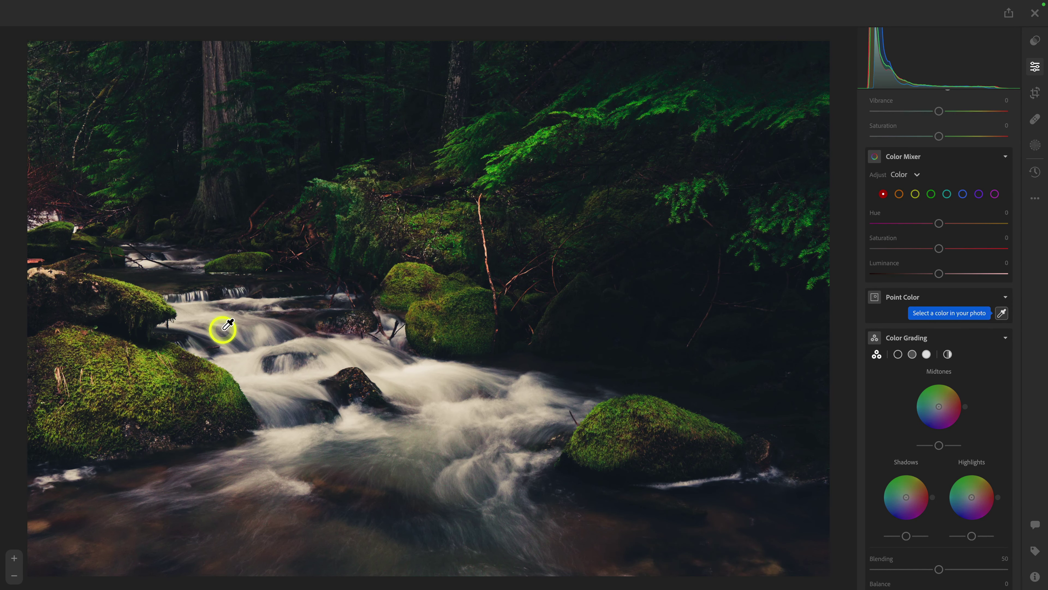
{"action": "left_click", "coordinate": [146, 376]}
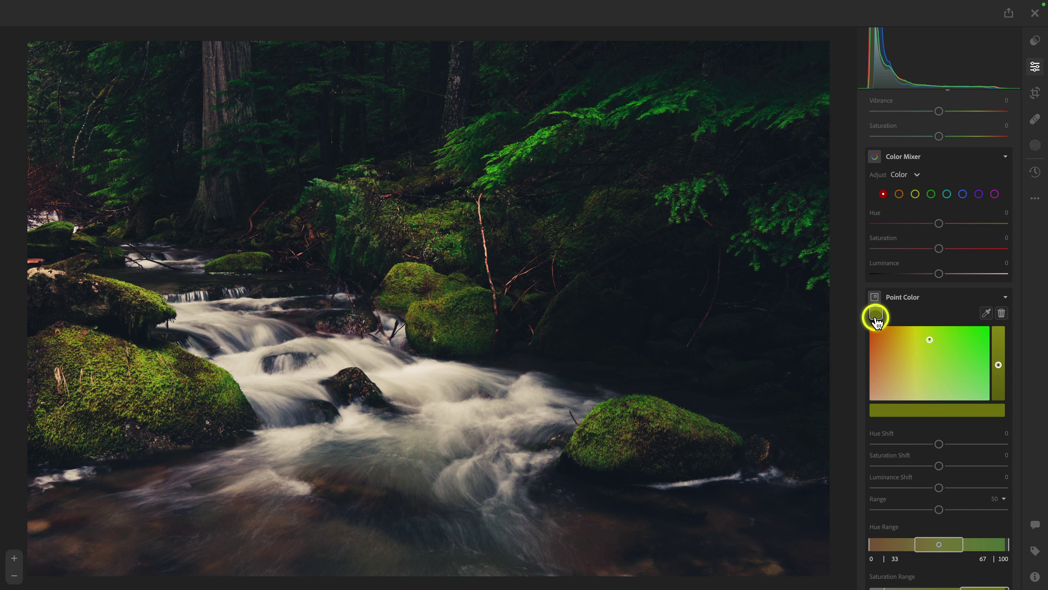
{"action": "scroll", "coordinate": [923, 310], "scroll_direction": "down", "scroll_amount": 4}
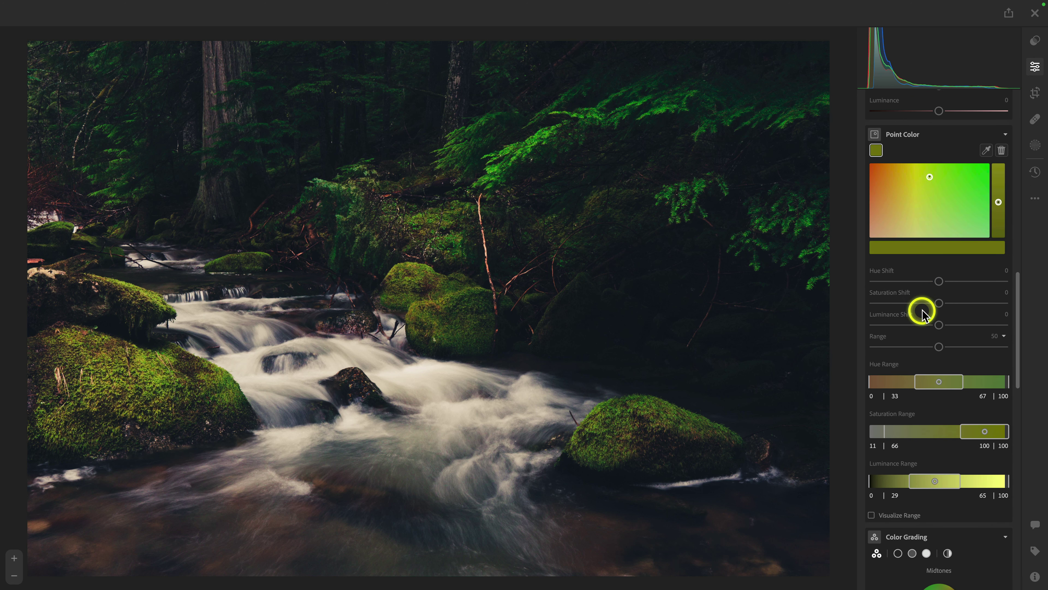
{"action": "scroll", "coordinate": [923, 314], "scroll_direction": "down", "scroll_amount": 1}
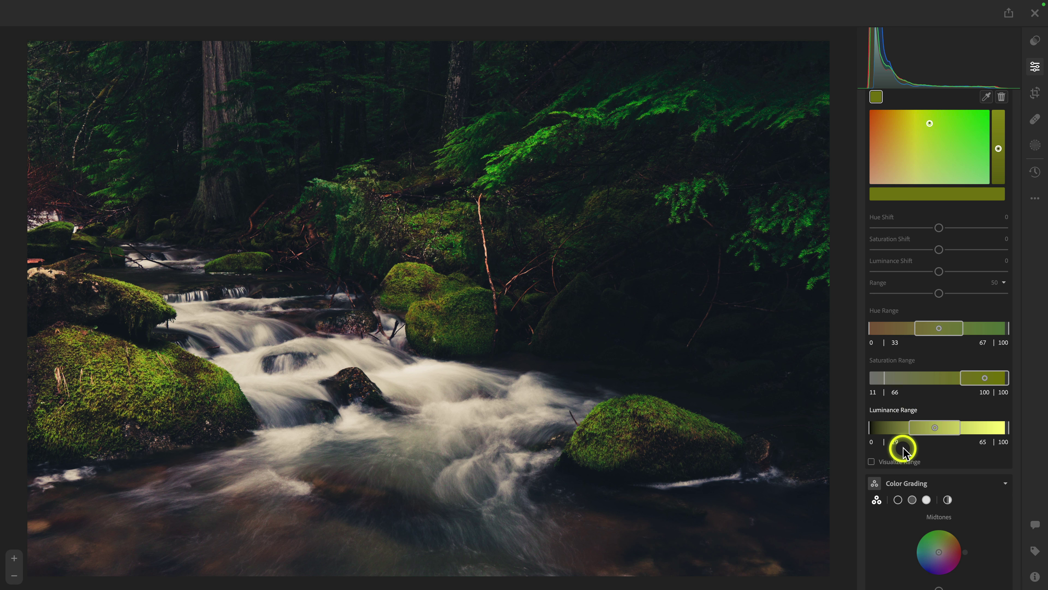
{"action": "left_click", "coordinate": [893, 467]}
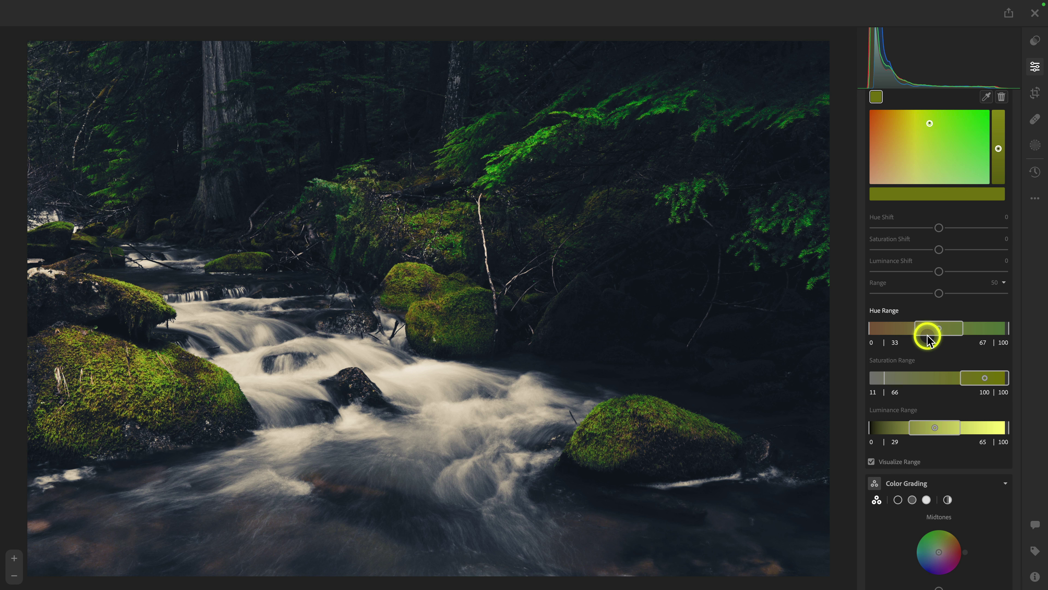
{"action": "left_click", "coordinate": [939, 329]}
{"action": "left_click", "coordinate": [933, 133]}
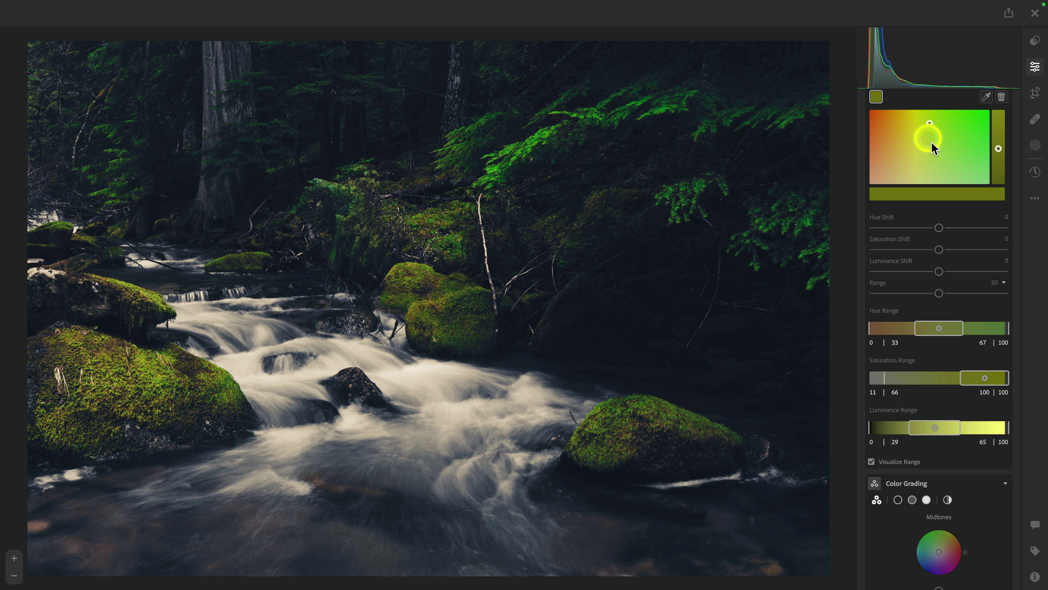
{"action": "left_click", "coordinate": [918, 148]}
{"action": "left_click", "coordinate": [937, 312]}
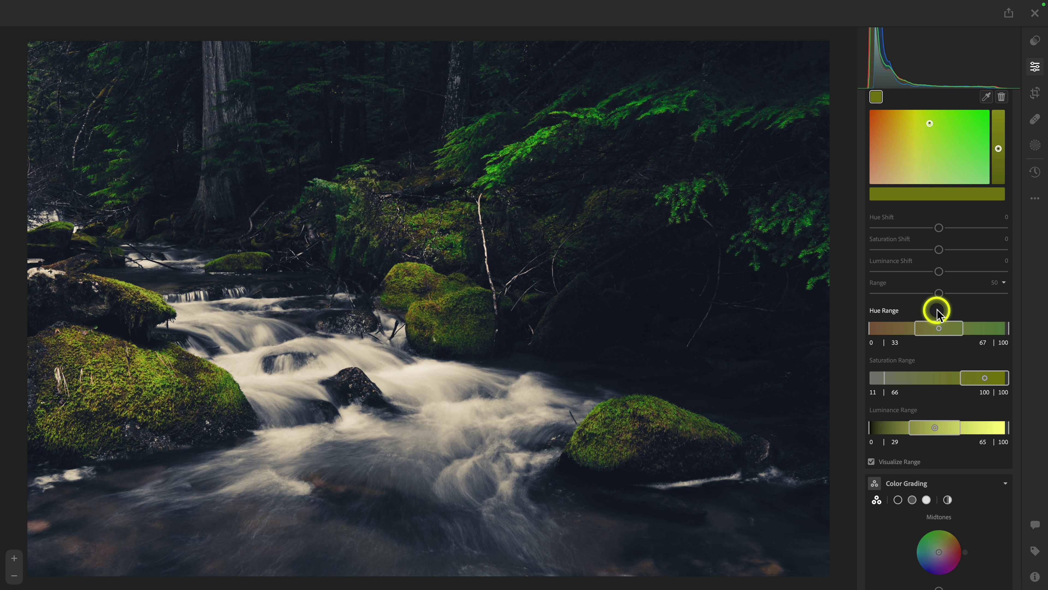
Narrow the ranges to Hue 42–76, Saturation from 75, Luminance 39–75
{"action": "left_click", "coordinate": [952, 330]}
{"action": "left_click_drag", "start_coordinate": [953, 330], "coordinate": [964, 330]}
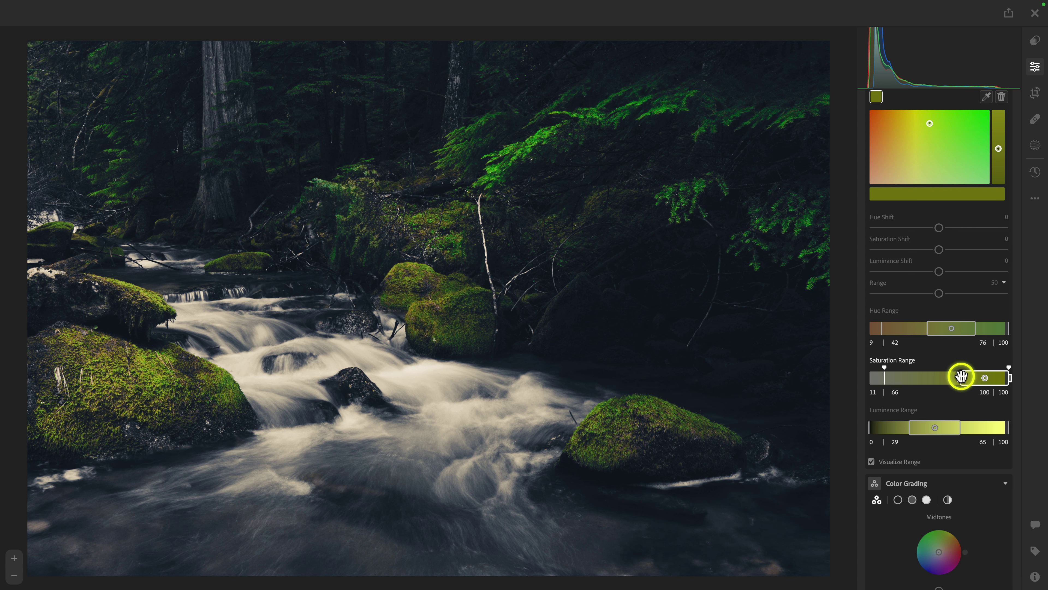
{"action": "left_click_drag", "start_coordinate": [962, 379], "coordinate": [961, 379]}
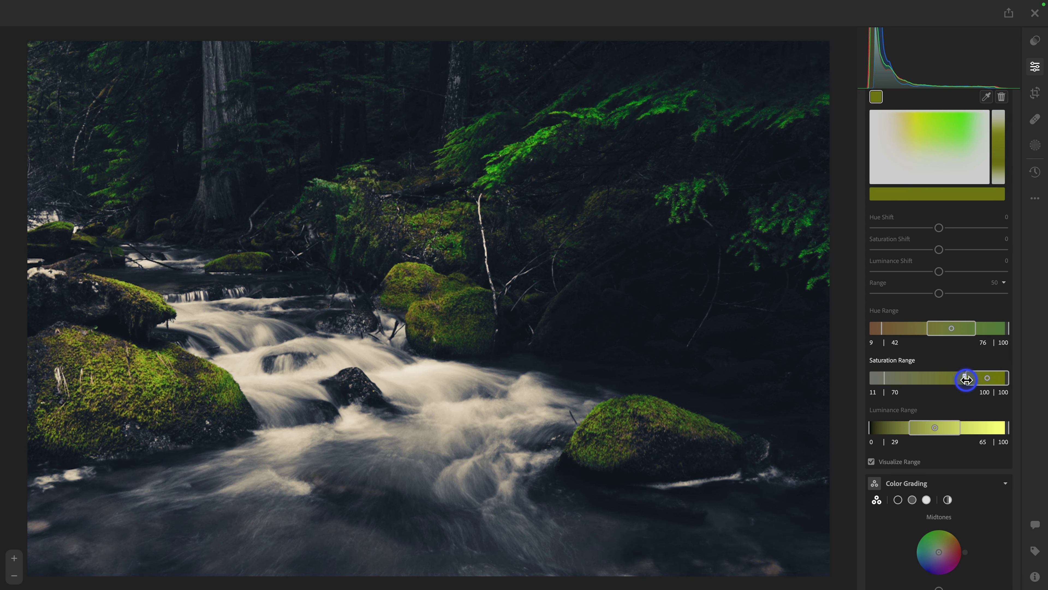
{"action": "left_click_drag", "start_coordinate": [966, 379], "coordinate": [974, 380]}
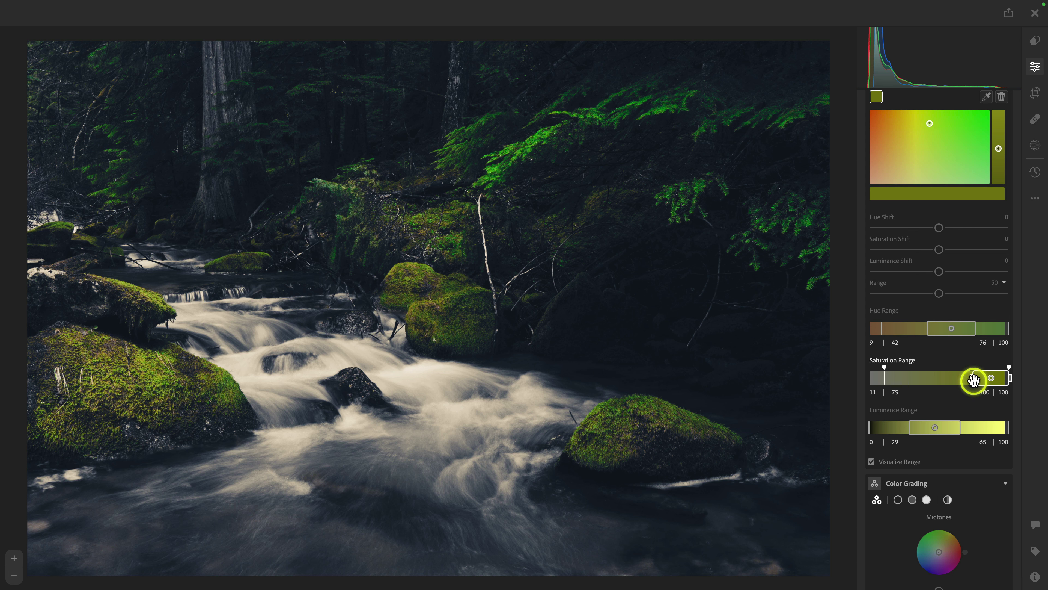
{"action": "left_click_drag", "start_coordinate": [946, 425], "coordinate": [965, 426]}
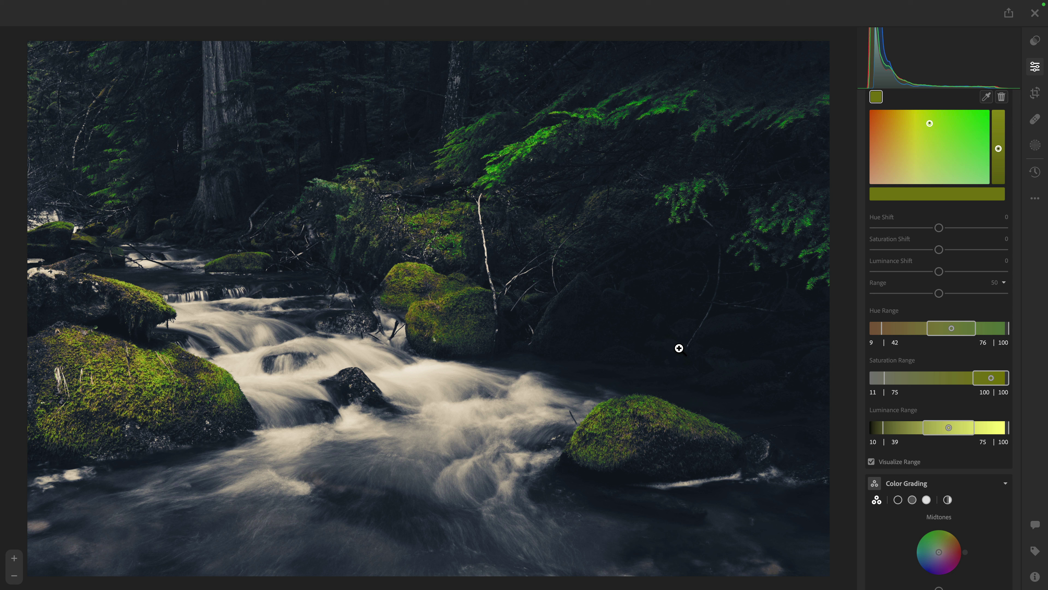
{"action": "left_click", "coordinate": [872, 461]}
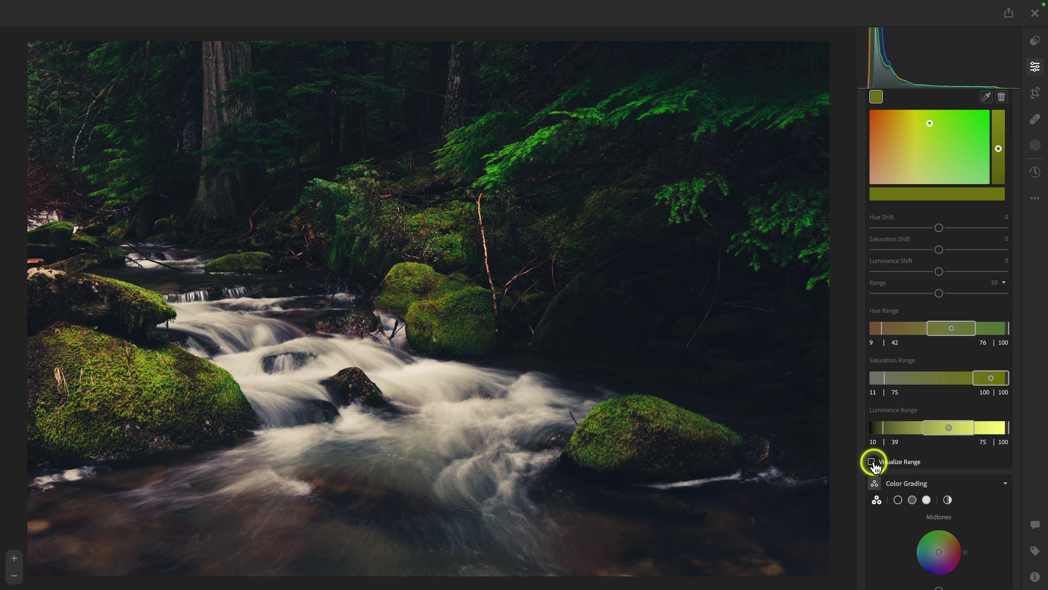
Give the moss green Saturation Shift +15 and Luminance Shift +18, with Hue Shift at 0
{"action": "left_click", "coordinate": [920, 268]}
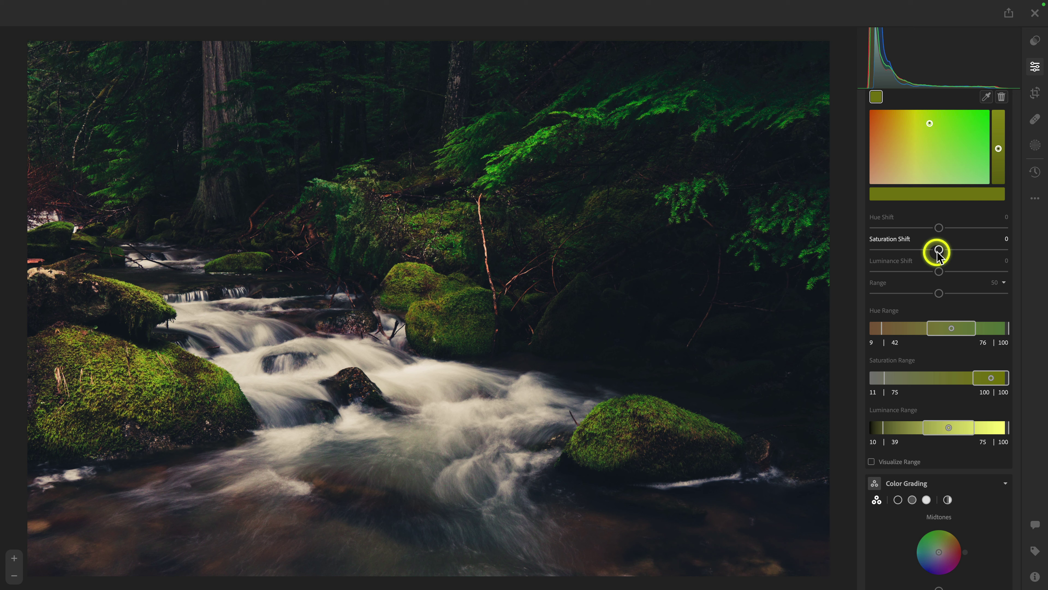
{"action": "left_click_drag", "start_coordinate": [938, 250], "coordinate": [952, 272]}
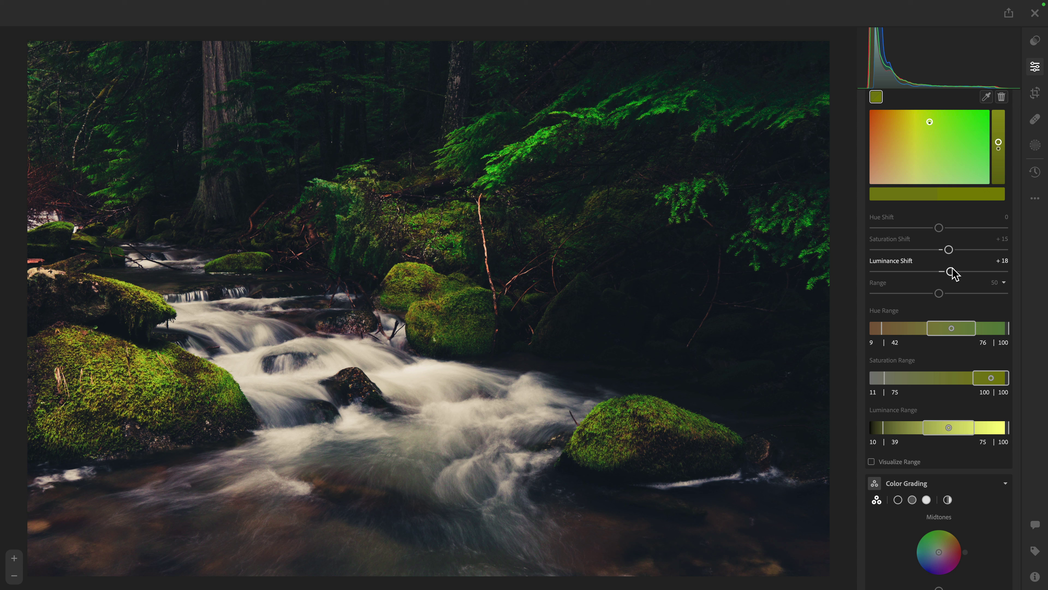
{"action": "mouse_move", "coordinate": [939, 228]}
{"action": "left_mouse_down"}
{"action": "mouse_move", "coordinate": [949, 229]}
{"action": "mouse_move", "coordinate": [934, 228]}
{"action": "left_mouse_up"}
{"action": "double_click", "coordinate": [934, 227]}
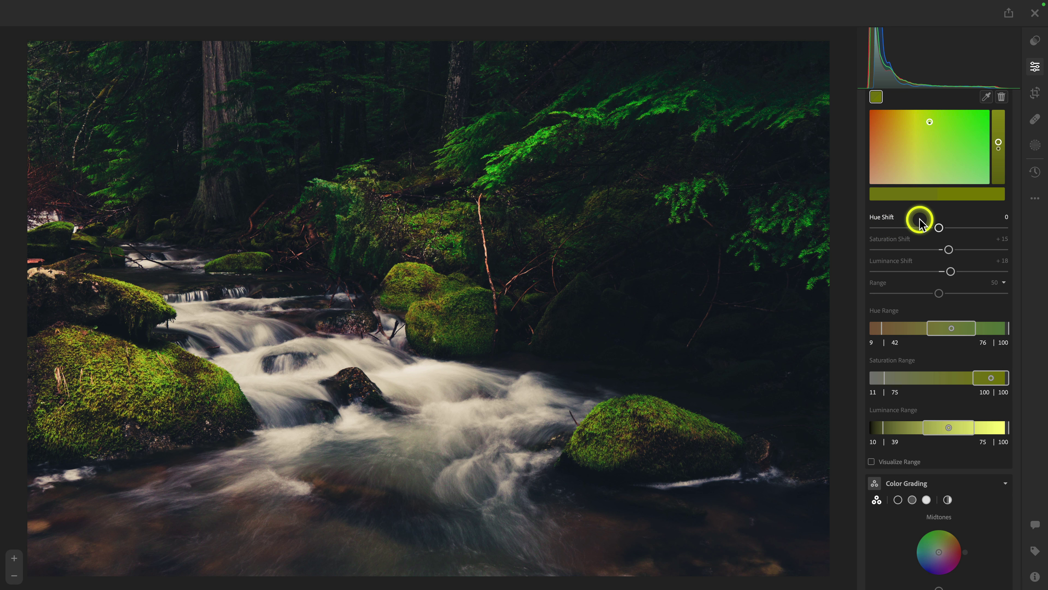
Tint the shadows blue in Color Grading, around Hue 248 and Saturation 21
{"action": "scroll", "coordinate": [922, 224], "scroll_direction": "down", "scroll_amount": 6}
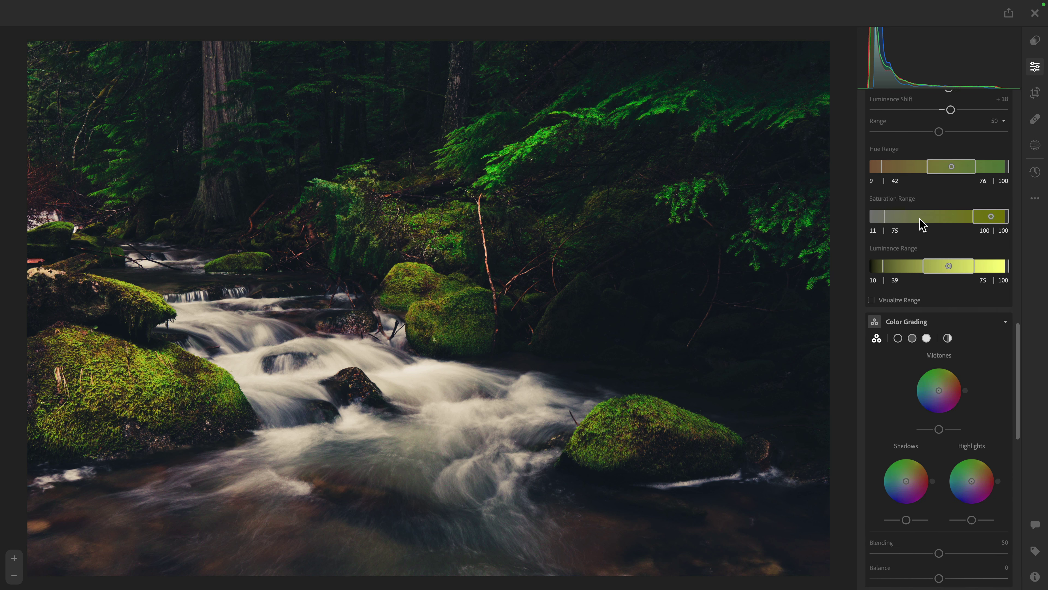
{"action": "scroll", "coordinate": [921, 223], "scroll_direction": "down", "scroll_amount": 2}
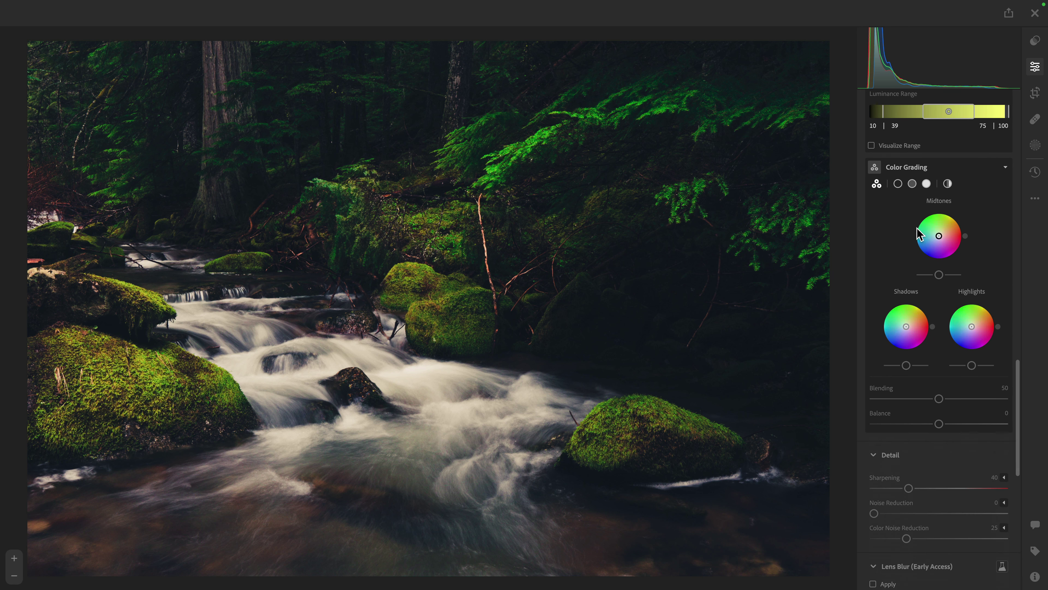
{"action": "left_click", "coordinate": [906, 327]}
{"action": "left_click_drag", "start_coordinate": [906, 326], "coordinate": [904, 331]}
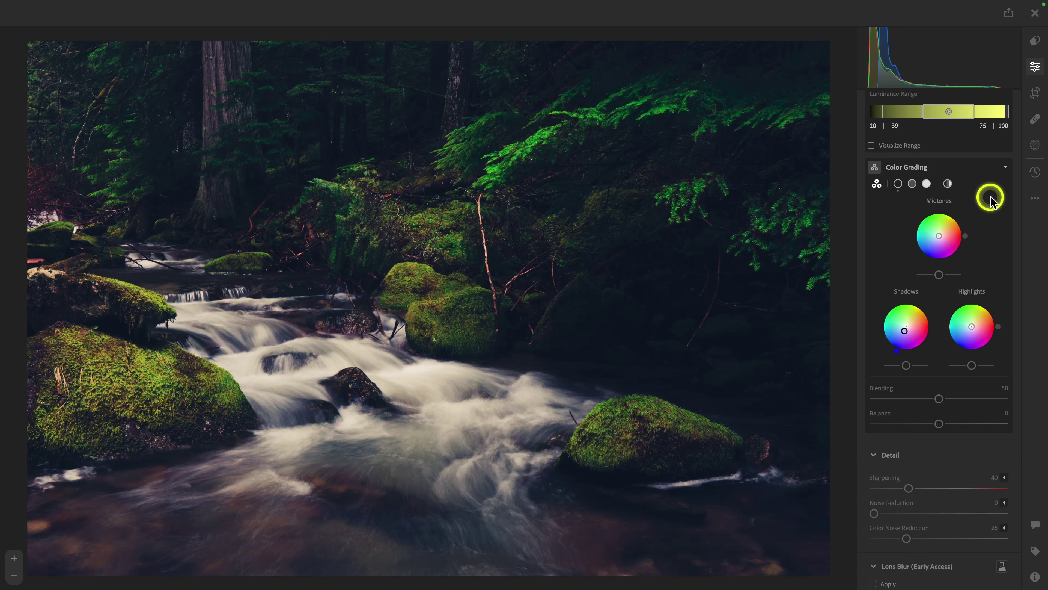
Open Content-Aware Remove in the healing tools at Size 5, Opacity 100
{"action": "left_click", "coordinate": [1035, 122]}
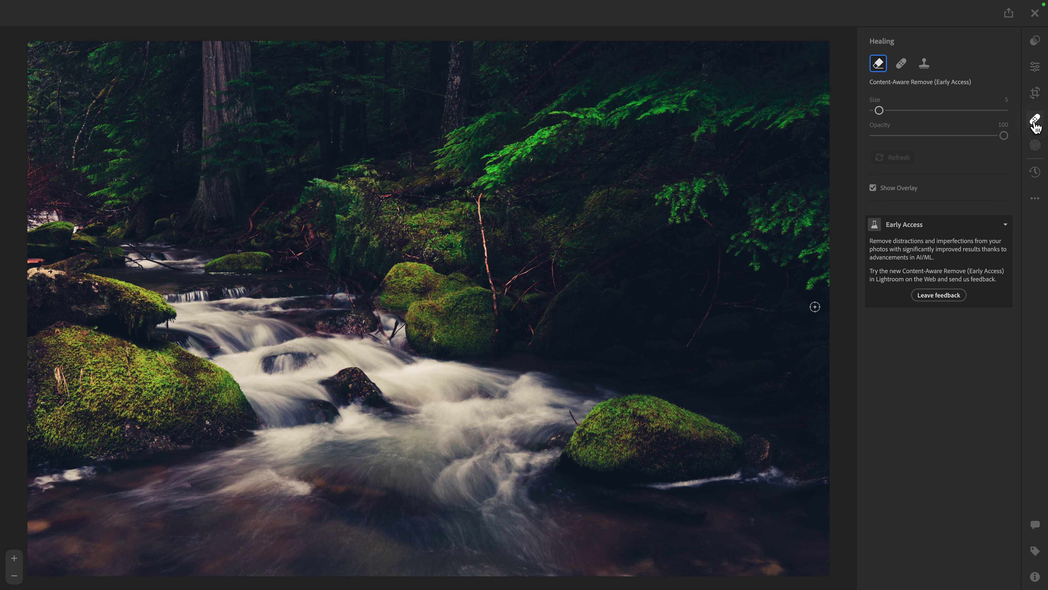
{"action": "left_click", "coordinate": [1005, 224]}
{"action": "left_click", "coordinate": [1007, 224]}
Remove the distraction at the right mossy rock's edge and refresh the result
{"action": "left_click_drag", "start_coordinate": [576, 423], "coordinate": [572, 409]}
{"action": "left_click", "coordinate": [879, 189]}
{"action": "left_click", "coordinate": [900, 161]}
{"action": "left_click", "coordinate": [900, 161]}
Enlarge the brush to size 9 and remove spots in the stream, left rock, bottom-left water and dark rocks
{"action": "key", "text": "bracketright"}
{"action": "left_click_drag", "start_coordinate": [495, 314], "coordinate": [473, 199]}
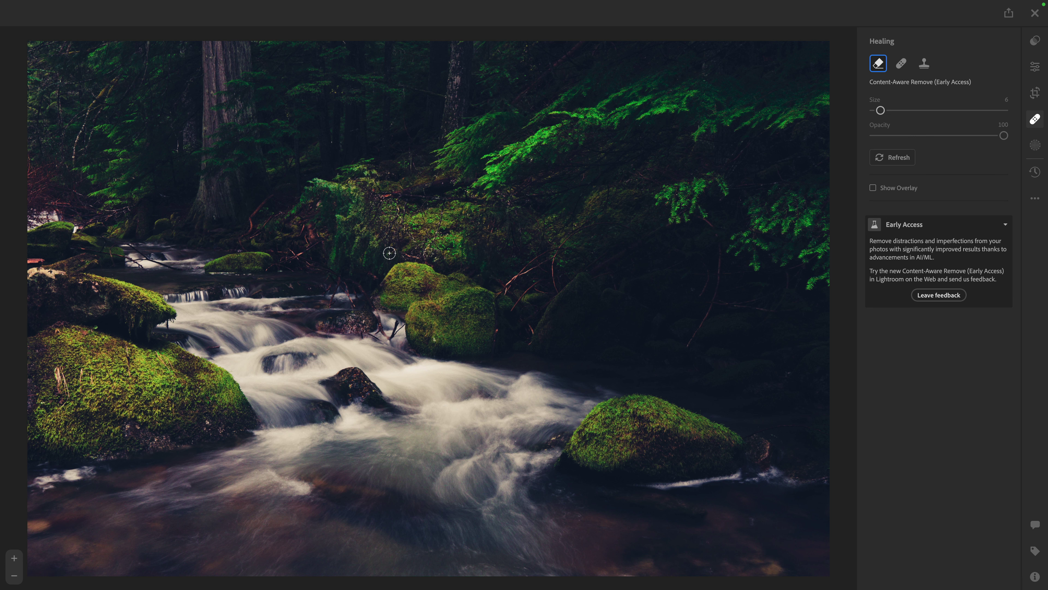
{"action": "mouse_move", "coordinate": [67, 390]}
{"action": "left_mouse_down"}
{"action": "mouse_move", "coordinate": [58, 371]}
{"action": "mouse_move", "coordinate": [56, 390]}
{"action": "left_mouse_up"}
{"action": "key", "text": "bracketright"}
{"action": "key", "text": "bracketright"}
{"action": "key", "text": "bracketright"}
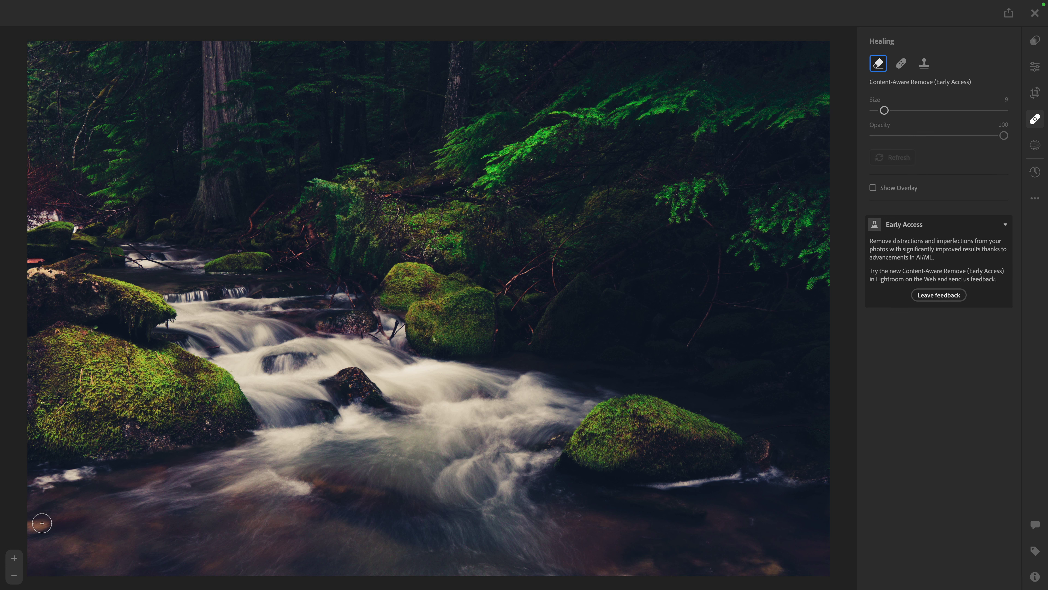
{"action": "mouse_move", "coordinate": [45, 523]}
{"action": "left_mouse_down"}
{"action": "mouse_move", "coordinate": [32, 525]}
{"action": "mouse_move", "coordinate": [41, 529]}
{"action": "left_mouse_up"}
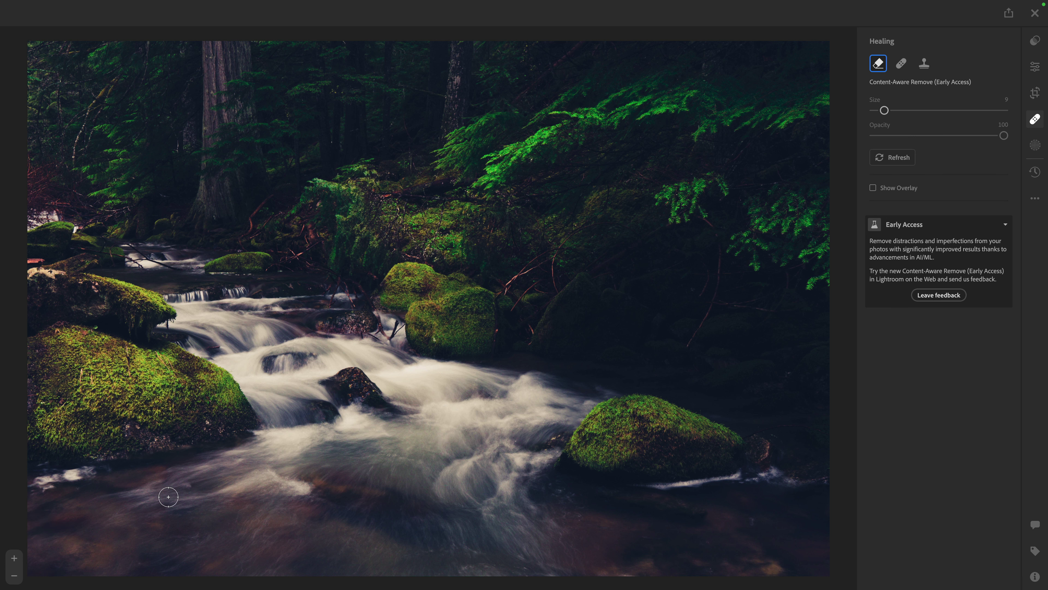
{"action": "left_click", "coordinate": [576, 336]}
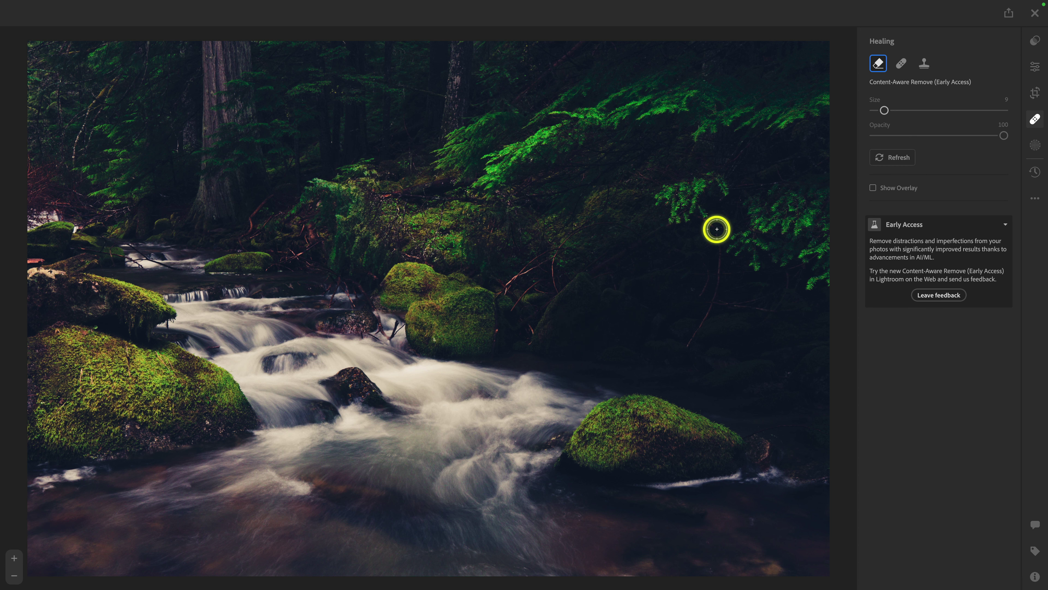
Set Effects to Texture +7, Clarity +6 and Dehaze +8
{"action": "left_click", "coordinate": [1038, 73]}
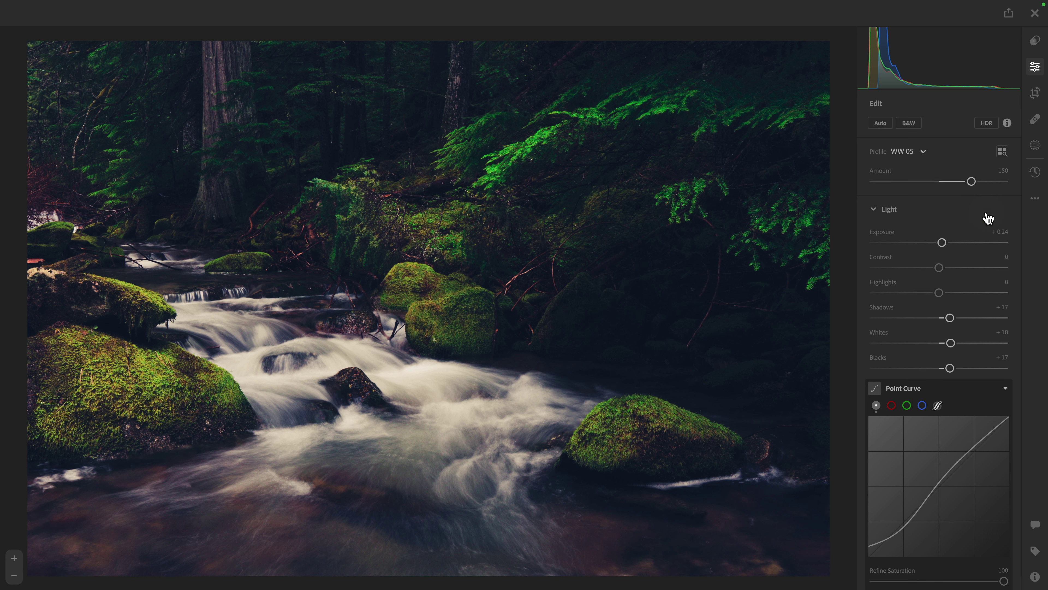
{"action": "scroll", "coordinate": [988, 218], "scroll_direction": "down", "scroll_amount": 20}
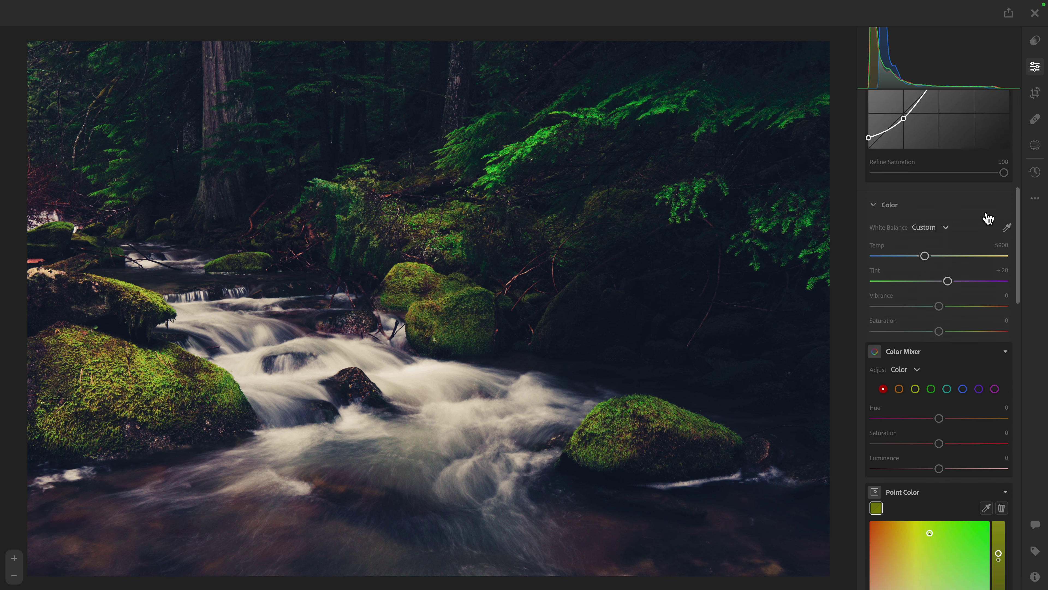
{"action": "scroll", "coordinate": [986, 214], "scroll_direction": "down", "scroll_amount": 10}
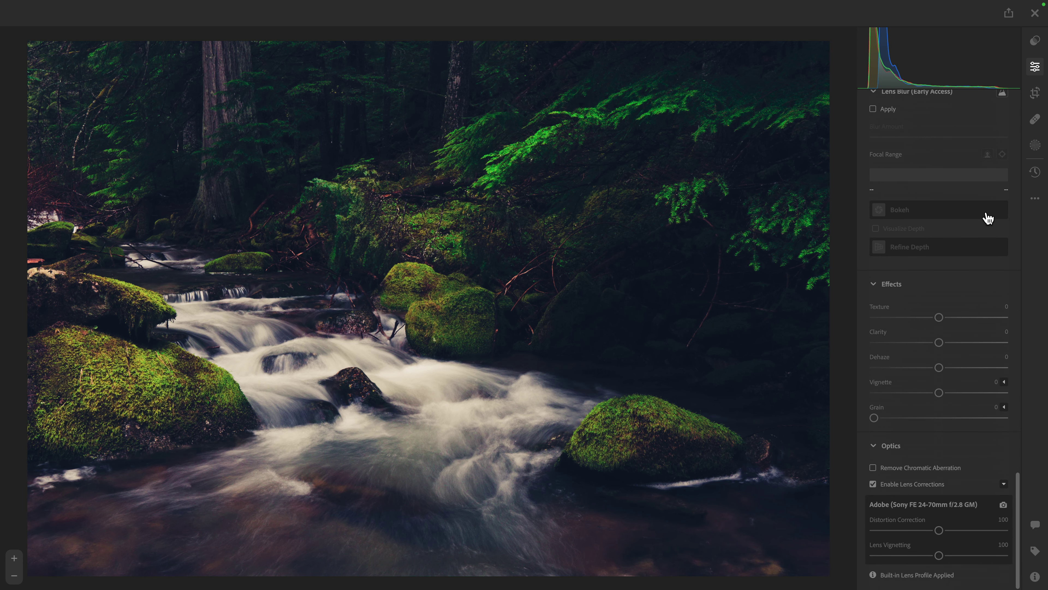
{"action": "left_click_drag", "start_coordinate": [945, 290], "coordinate": [909, 294]}
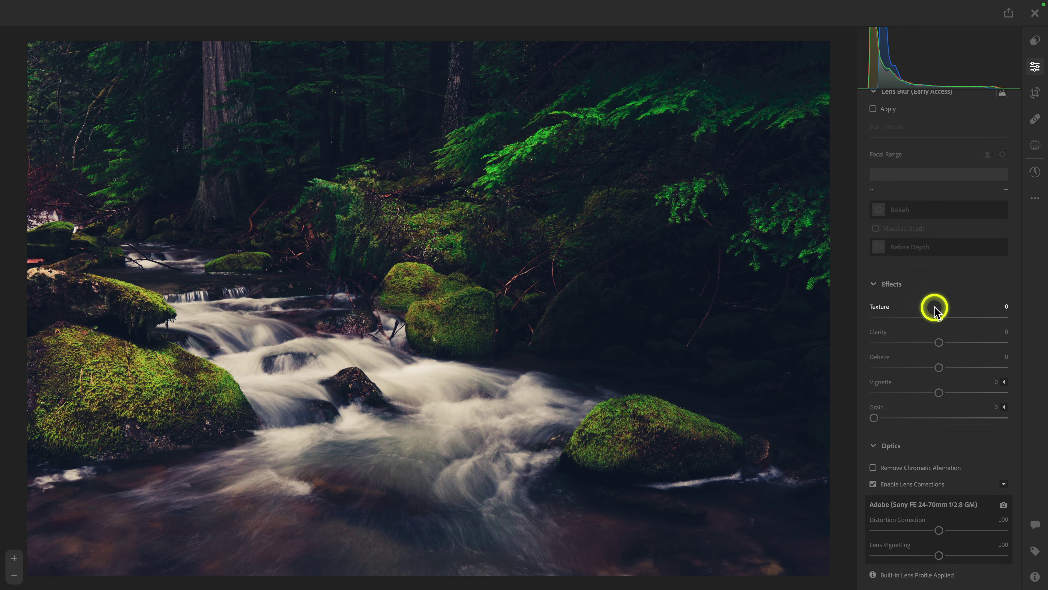
{"action": "left_click_drag", "start_coordinate": [938, 341], "coordinate": [944, 343]}
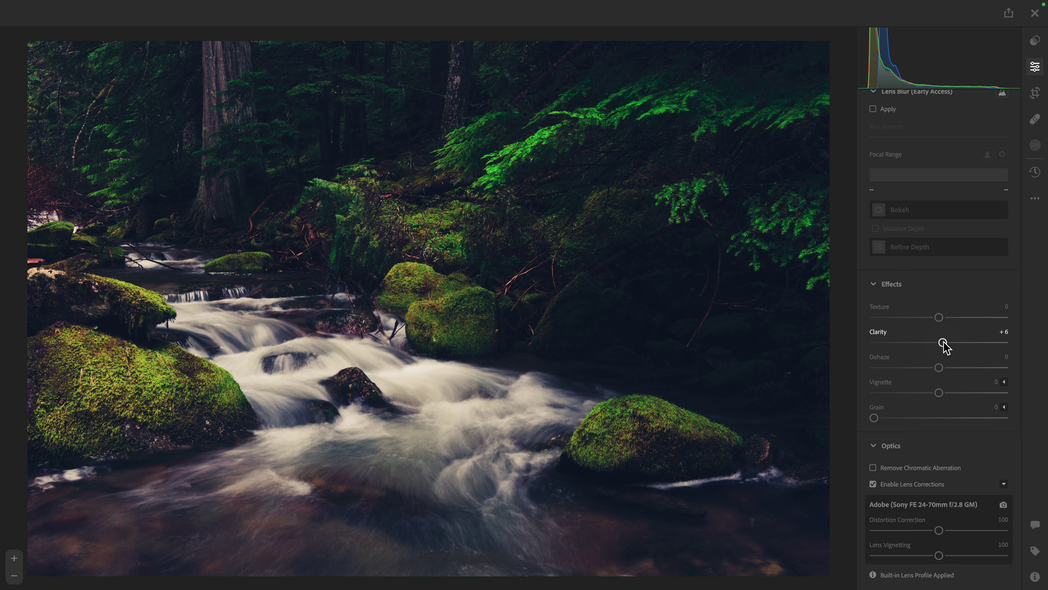
{"action": "left_click_drag", "start_coordinate": [938, 366], "coordinate": [946, 367]}
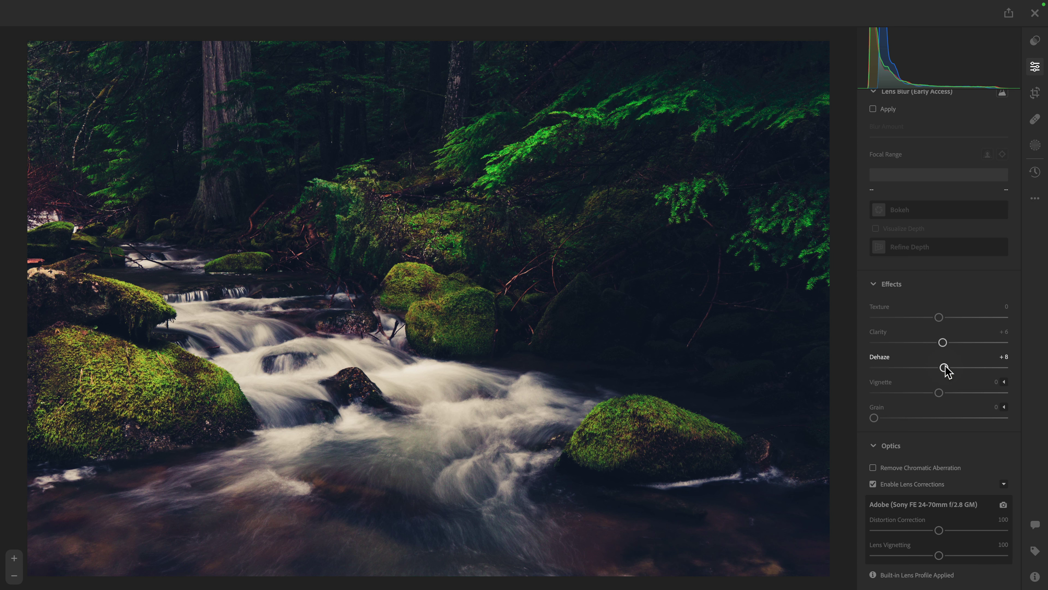
{"action": "left_click_drag", "start_coordinate": [939, 318], "coordinate": [945, 318]}
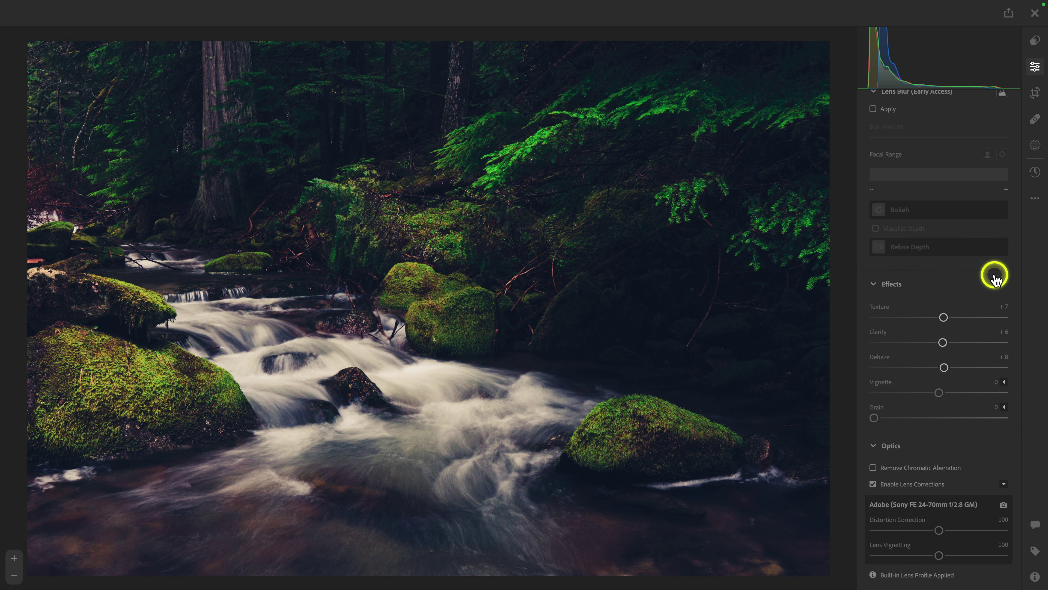
{"action": "scroll", "coordinate": [1012, 270], "scroll_direction": "up", "scroll_amount": 1}
{"action": "scroll", "coordinate": [1012, 270], "scroll_direction": "up", "scroll_amount": 3}
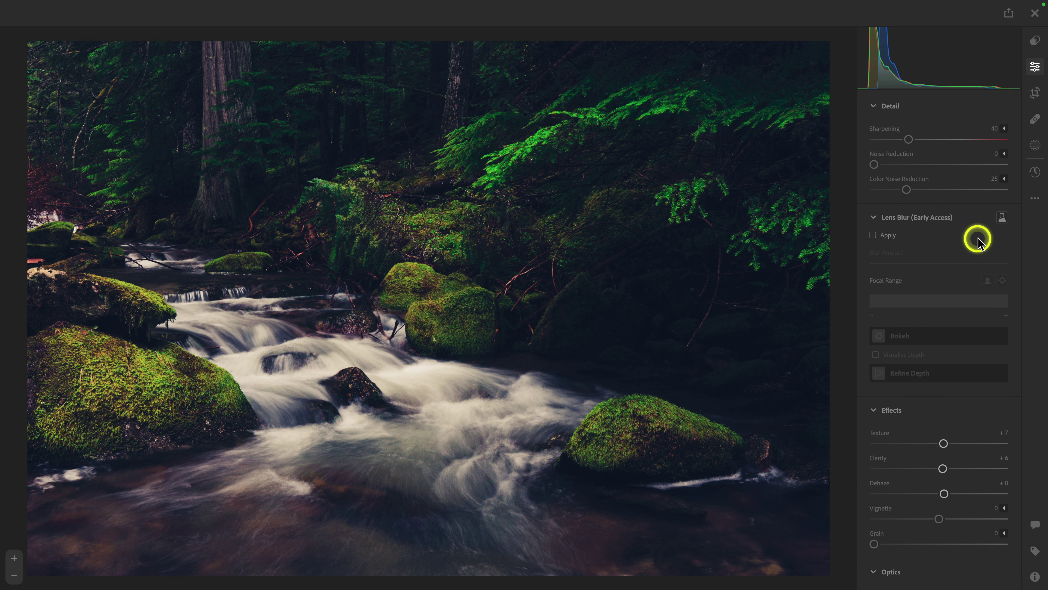
Apply Lens Blur with Blur Amount 27 and widen the Focal Range to 0–67
{"action": "left_click", "coordinate": [873, 235]}
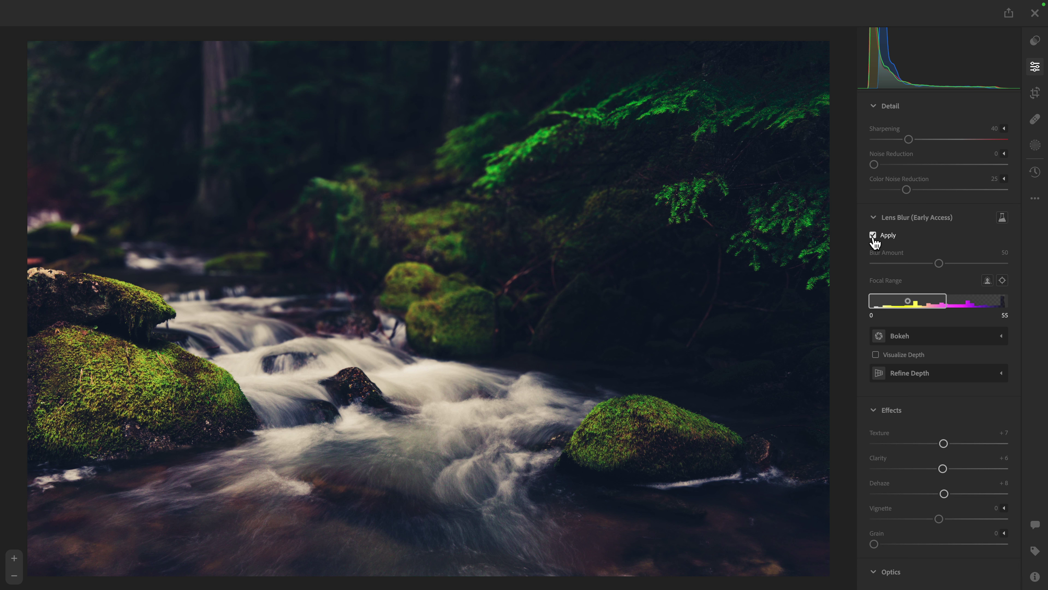
{"action": "left_click_drag", "start_coordinate": [939, 263], "coordinate": [901, 267]}
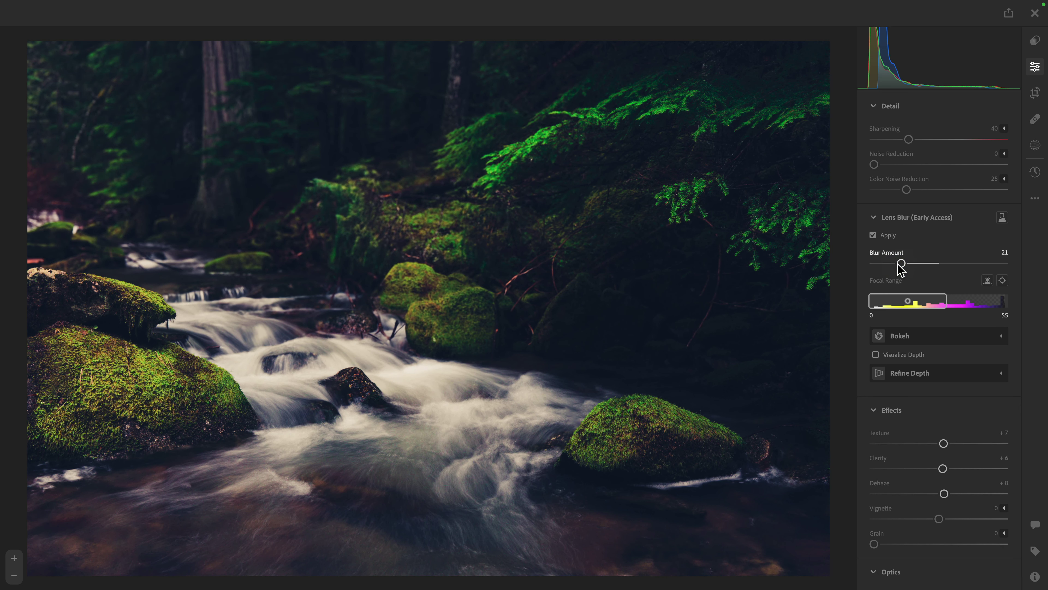
{"action": "left_click", "coordinate": [888, 300]}
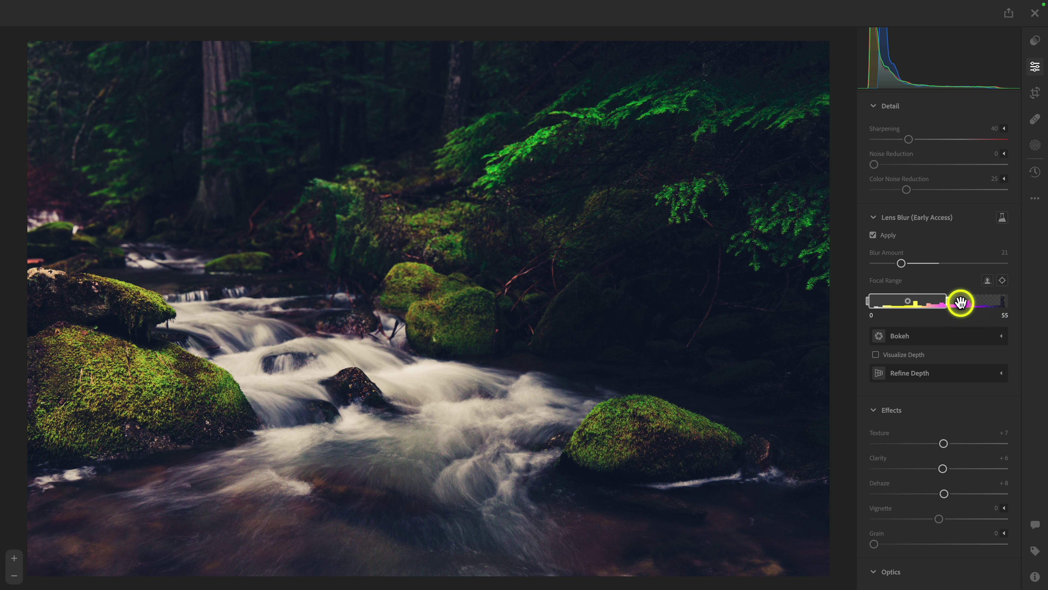
{"action": "left_click_drag", "start_coordinate": [945, 301], "coordinate": [965, 302]}
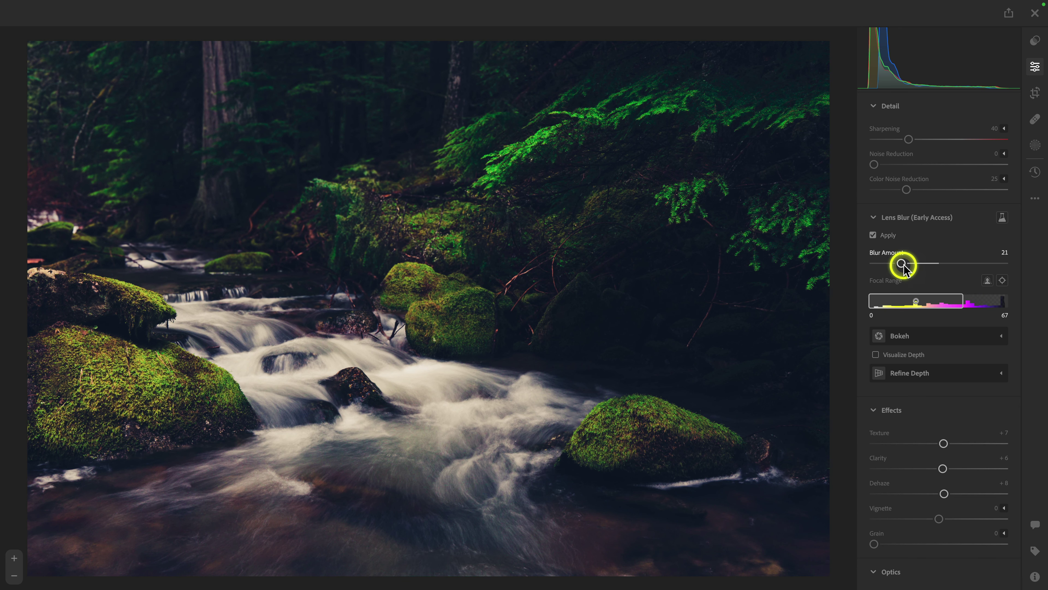
{"action": "left_click_drag", "start_coordinate": [901, 264], "coordinate": [907, 264]}
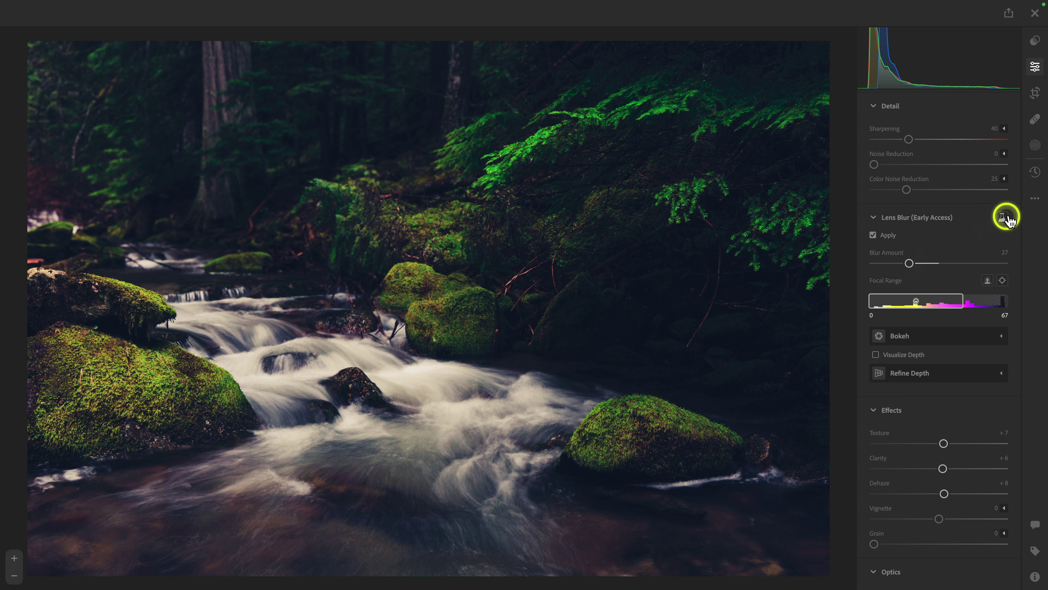
Open the Masking tools, glance at the Coming soon list, and start a Radial Gradient mask
{"action": "left_click", "coordinate": [1035, 145]}
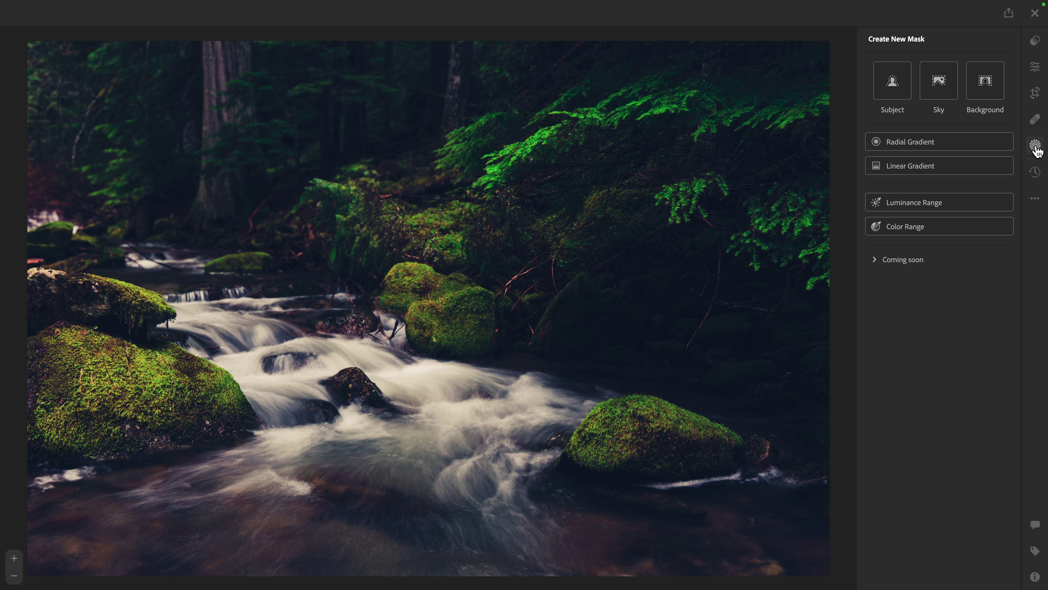
{"action": "left_click", "coordinate": [874, 261]}
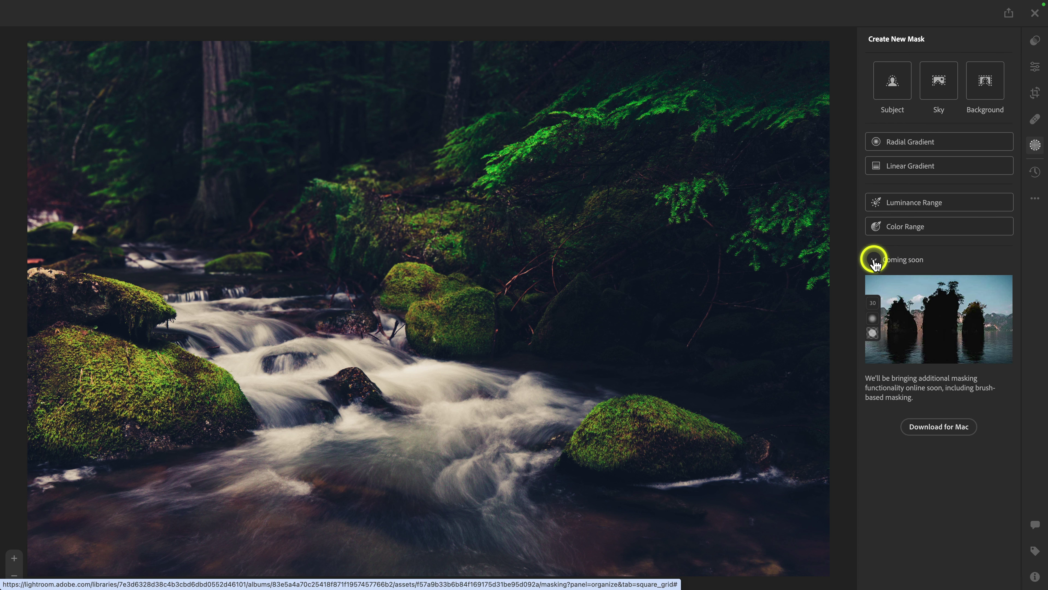
{"action": "left_click", "coordinate": [875, 262]}
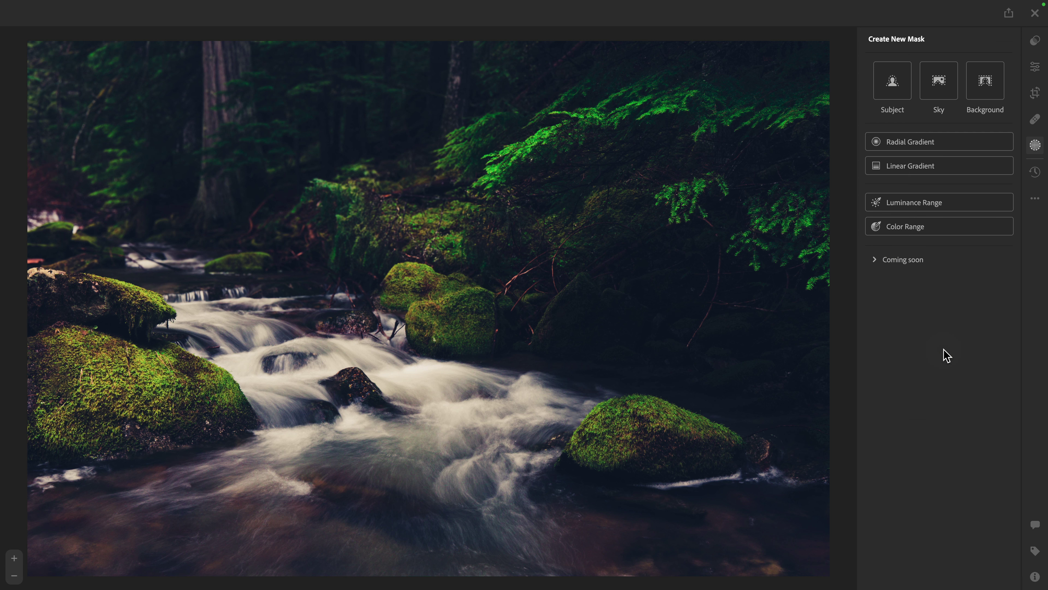
{"action": "left_click", "coordinate": [913, 144]}
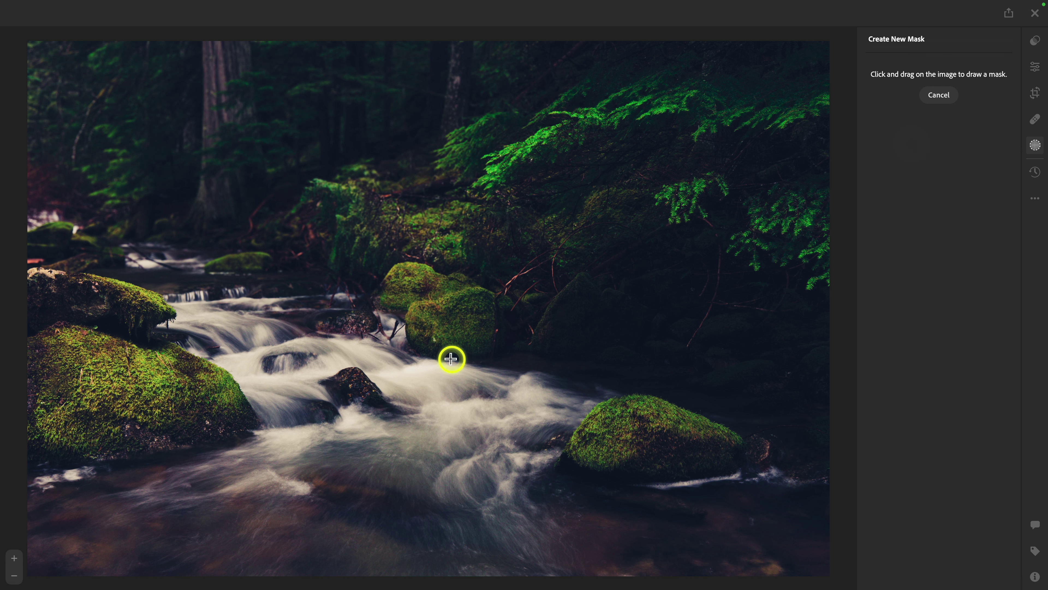
Draw a radial gradient over the cascading creek with Feather 80 and reshape it to follow the stream
{"action": "left_click_drag", "start_coordinate": [258, 335], "coordinate": [737, 455]}
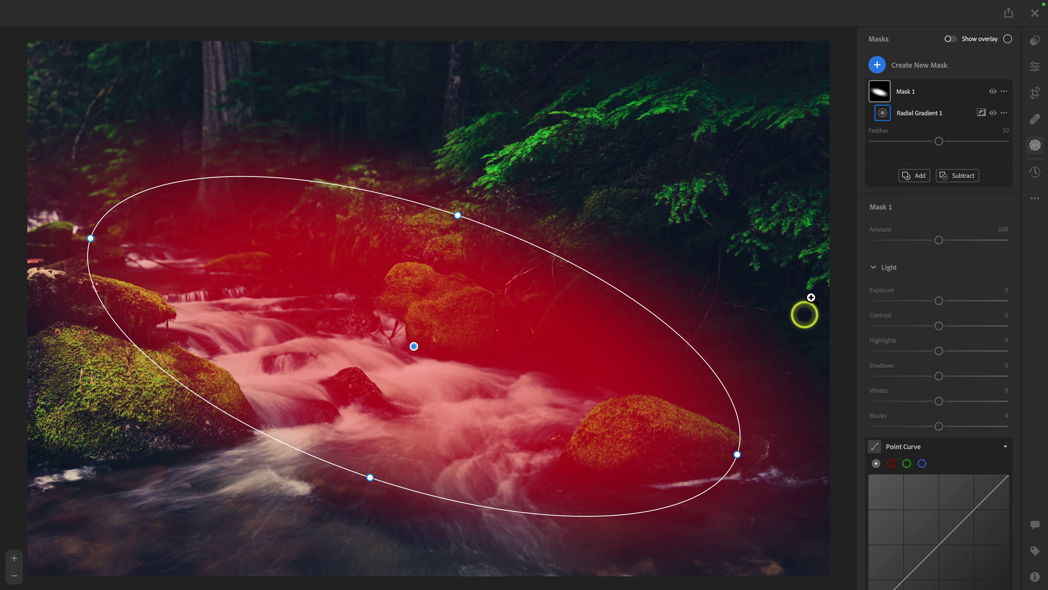
{"action": "left_click_drag", "start_coordinate": [939, 141], "coordinate": [981, 143]}
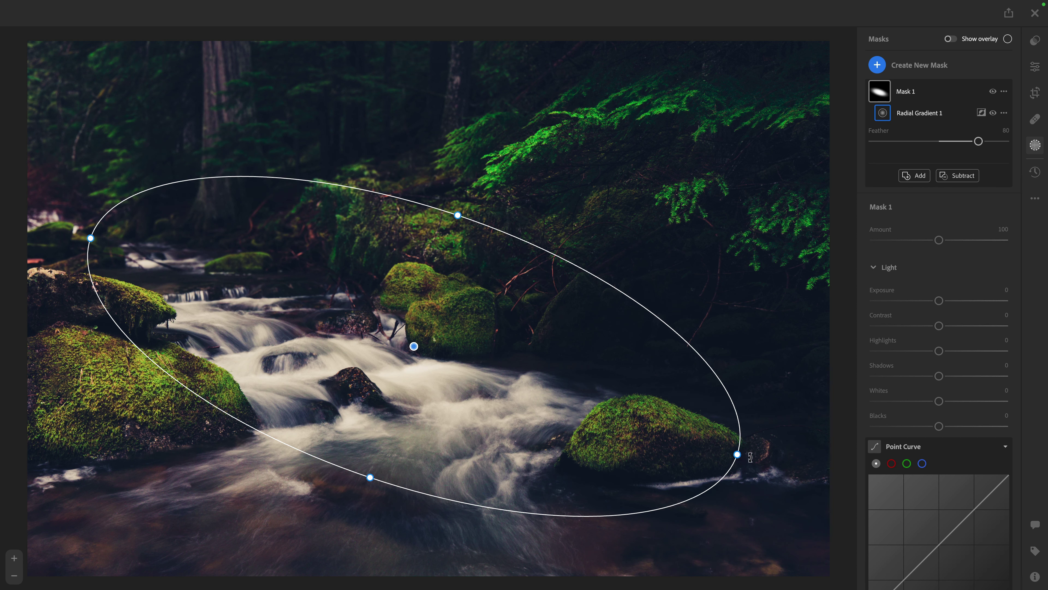
{"action": "left_click_drag", "start_coordinate": [461, 216], "coordinate": [430, 297]}
Raise the creek mask's Highlights to +18 and Clarity to +19
{"action": "left_click_drag", "start_coordinate": [938, 350], "coordinate": [950, 348]}
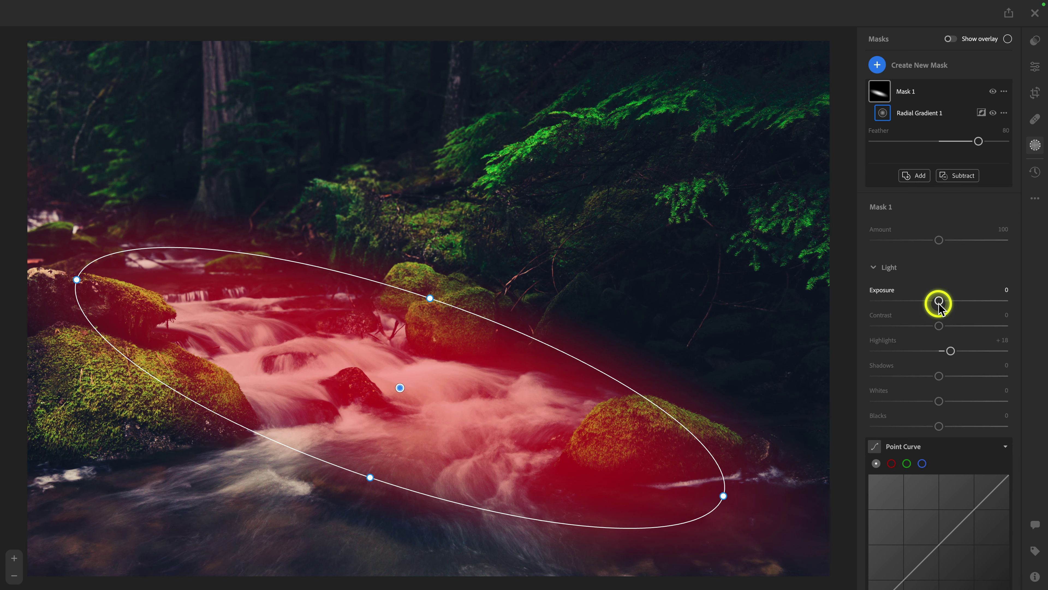
{"action": "left_click_drag", "start_coordinate": [938, 300], "coordinate": [939, 301]}
{"action": "scroll", "coordinate": [940, 303], "scroll_direction": "down", "scroll_amount": 10}
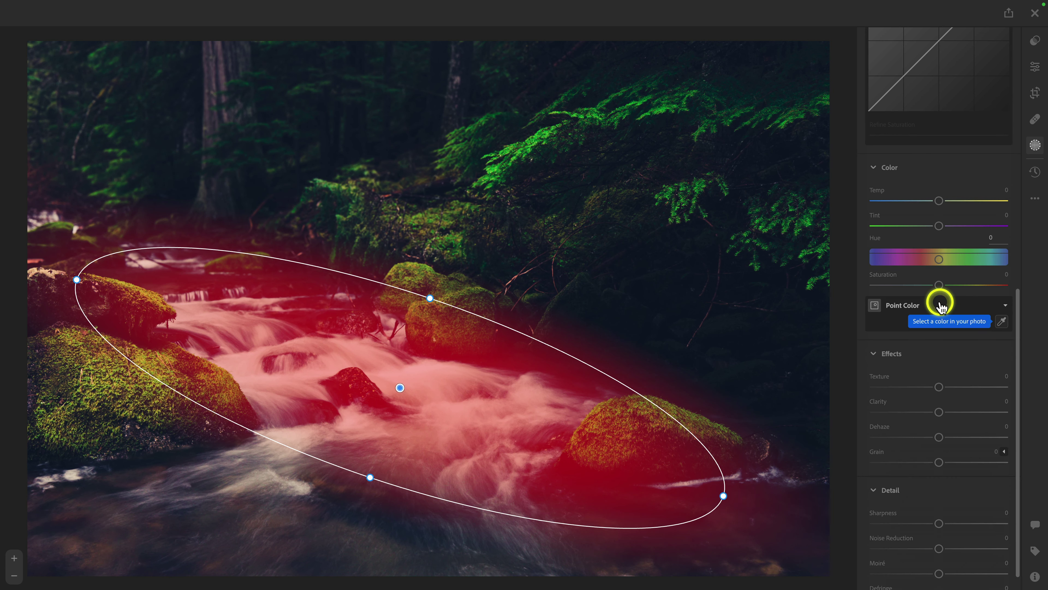
{"action": "scroll", "coordinate": [940, 304], "scroll_direction": "down", "scroll_amount": 1}
{"action": "left_click_drag", "start_coordinate": [939, 389], "coordinate": [954, 392]}
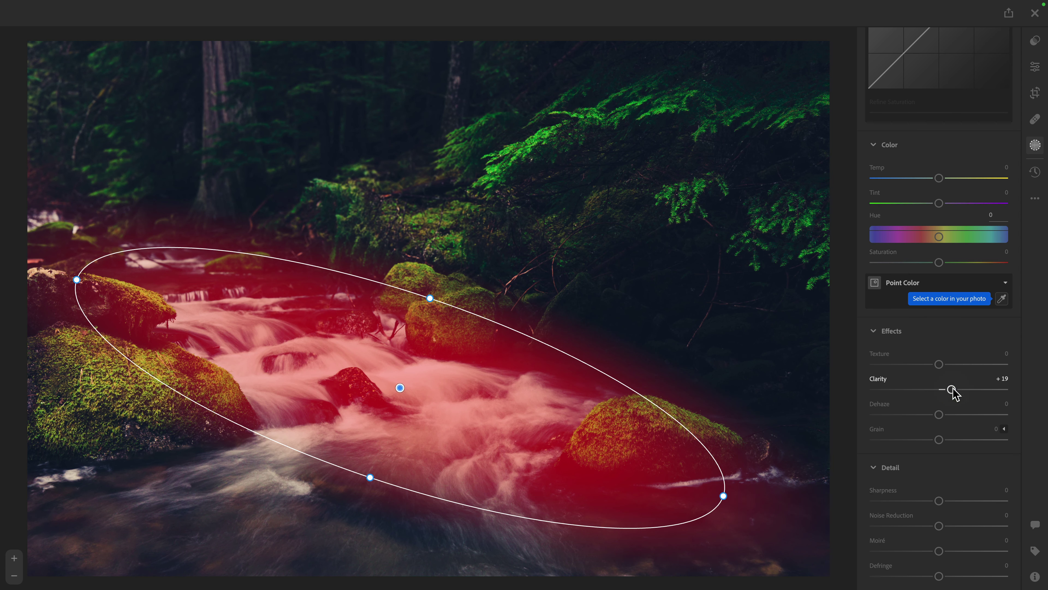
Back in the main Edit panel, set Detail Sharpening to 54 with Masking 63
{"action": "left_click", "coordinate": [1032, 66]}
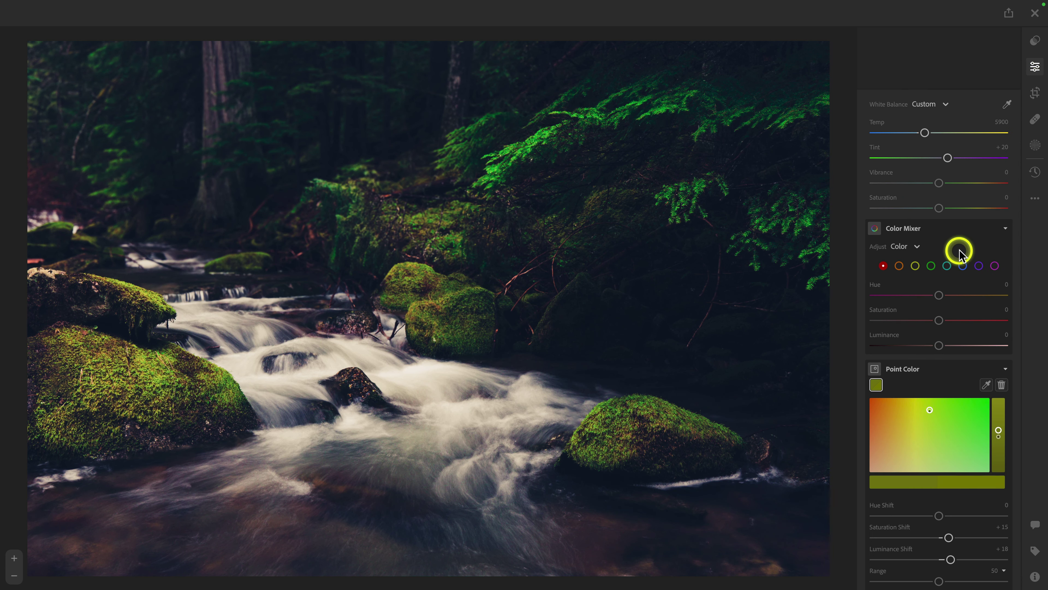
{"action": "scroll", "coordinate": [959, 252], "scroll_direction": "down", "scroll_amount": 15}
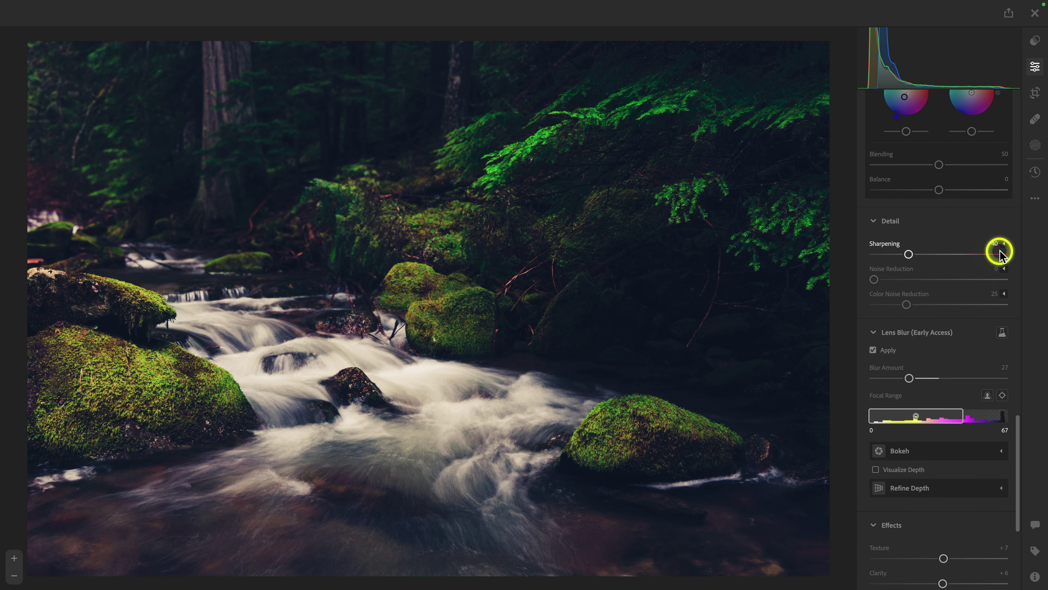
{"action": "left_click", "coordinate": [1003, 248]}
{"action": "left_click_drag", "start_coordinate": [909, 254], "coordinate": [922, 258]}
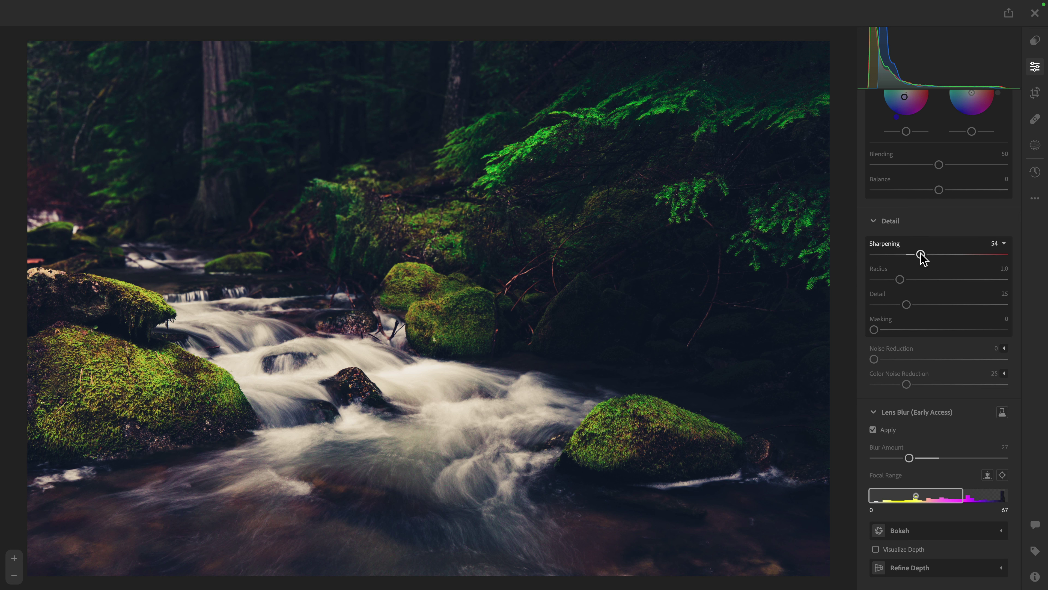
{"action": "left_click_drag", "start_coordinate": [886, 330], "coordinate": [956, 330]}
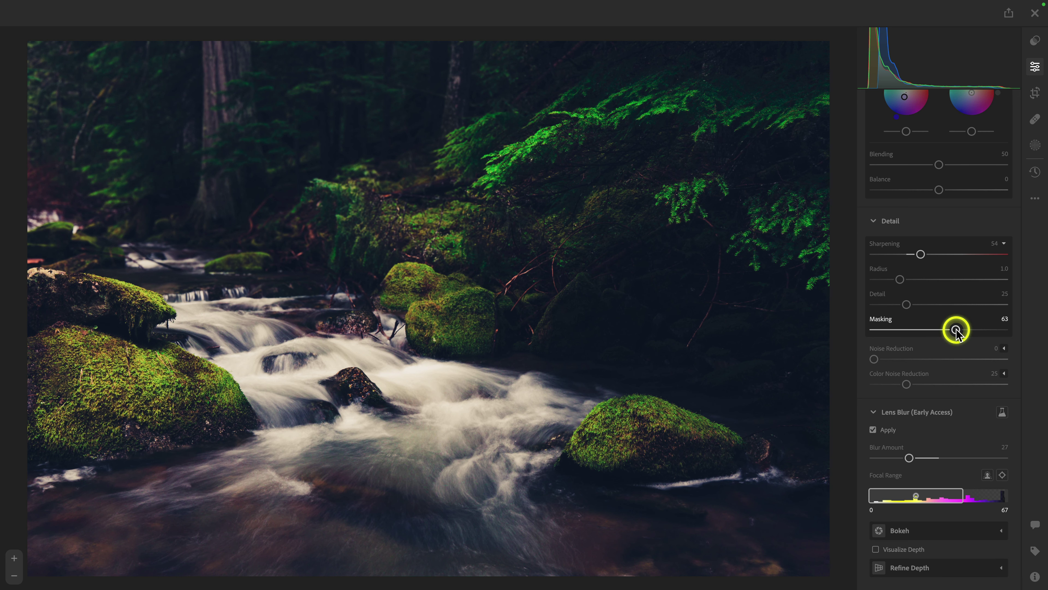
{"action": "scroll", "coordinate": [1004, 356], "scroll_direction": "up", "scroll_amount": 15}
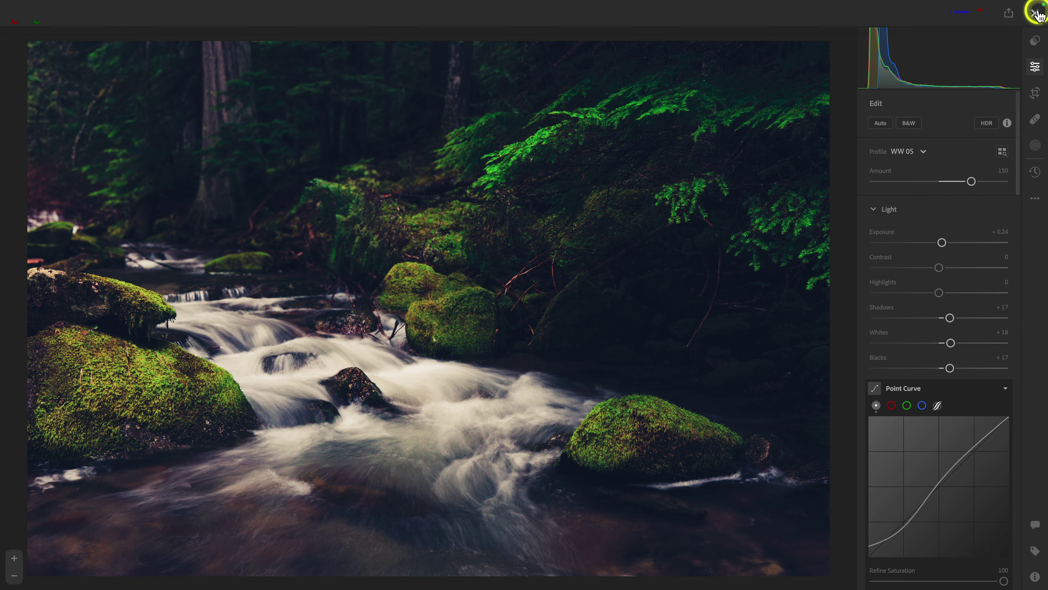
Close the edited photo to return to the 0206-BeautyCreek album grid
{"action": "left_click", "coordinate": [1038, 14]}
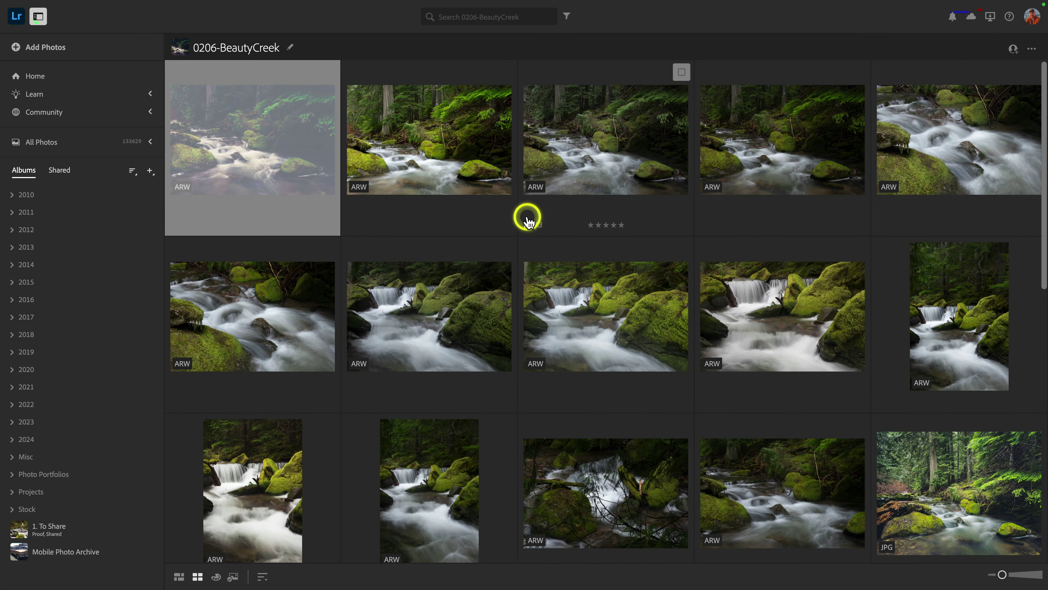
{"action": "double_click", "coordinate": [480, 140]}
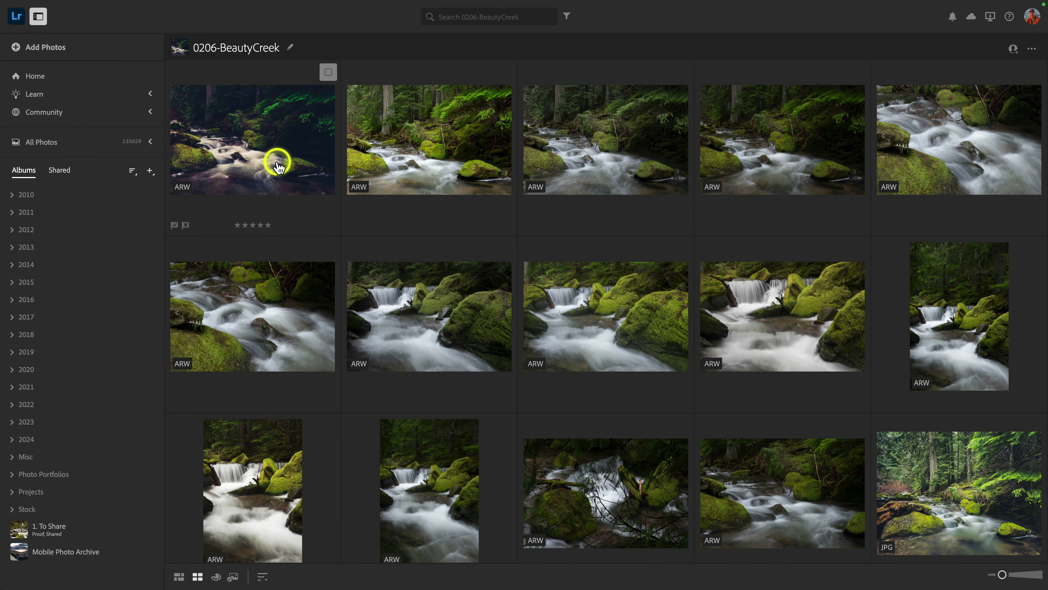
Open the edited creek photo alone and list its JPG (Full Size), JPG (Small) and ARW download options
{"action": "double_click", "coordinate": [278, 165]}
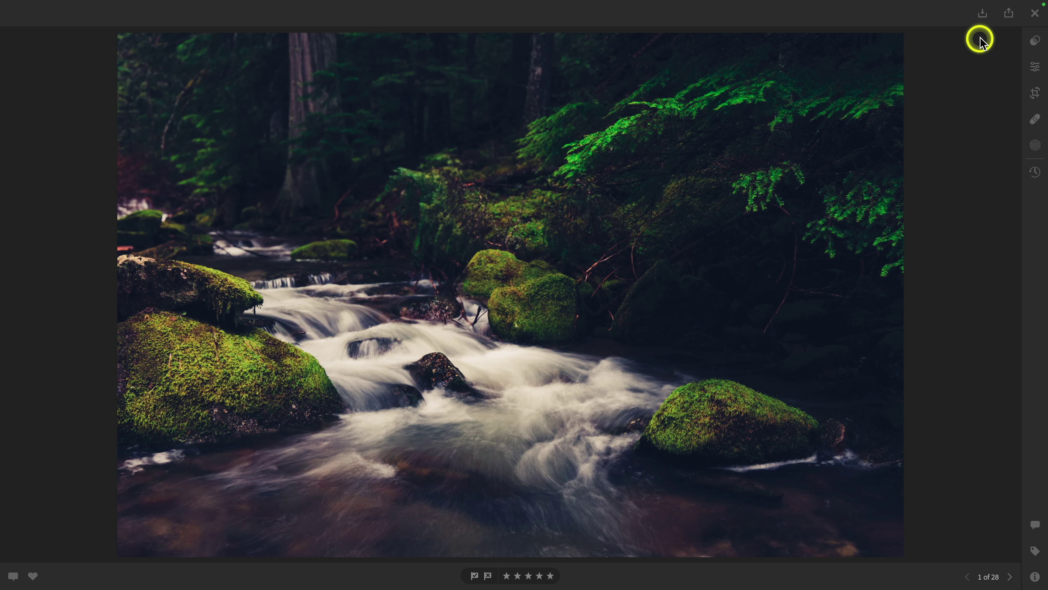
{"action": "left_click", "coordinate": [983, 16]}
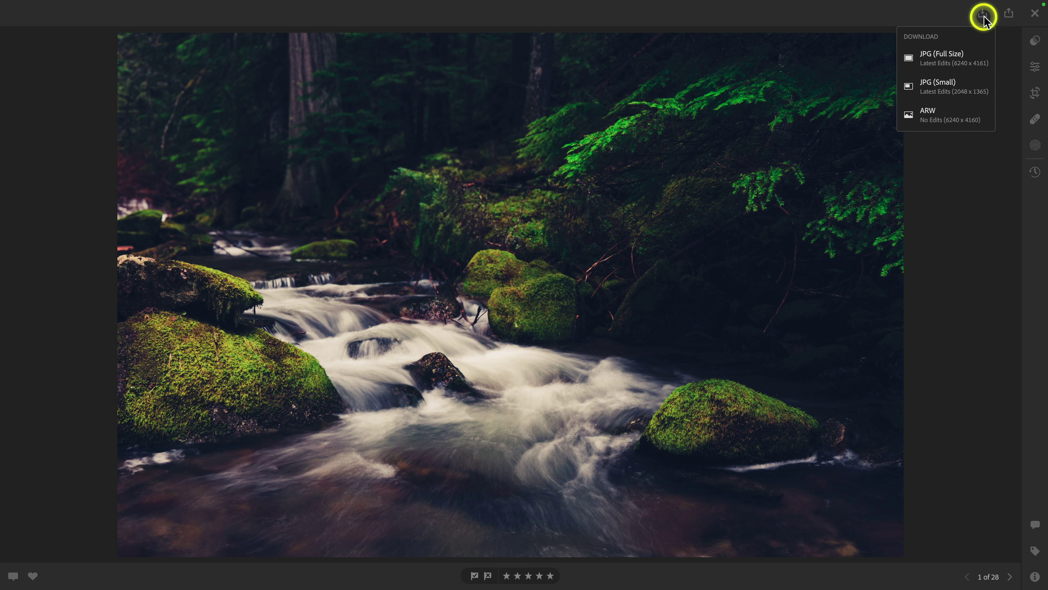